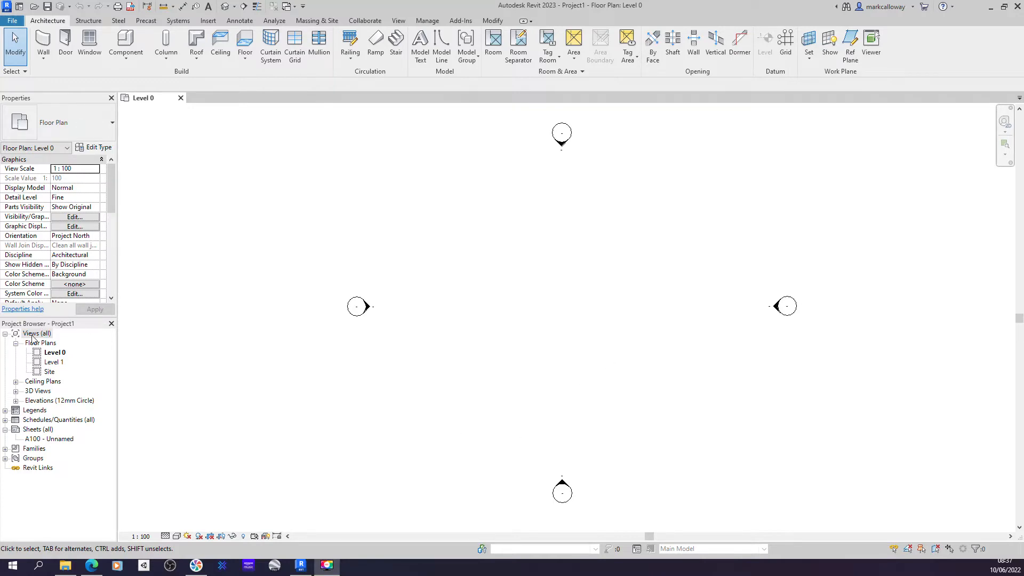
- Open the South elevation view from the project's elevations list
click(41, 402)
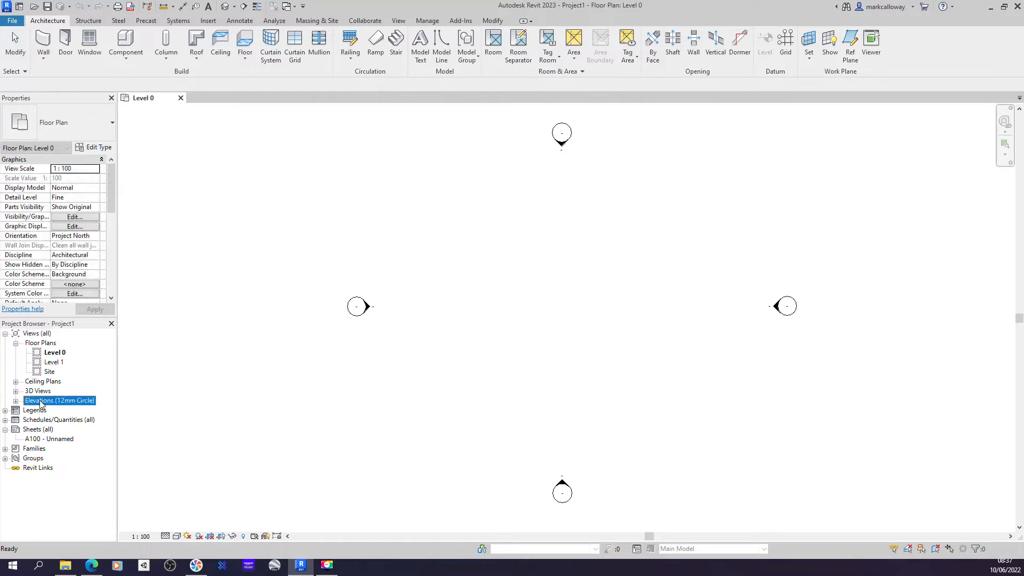
click(15, 401)
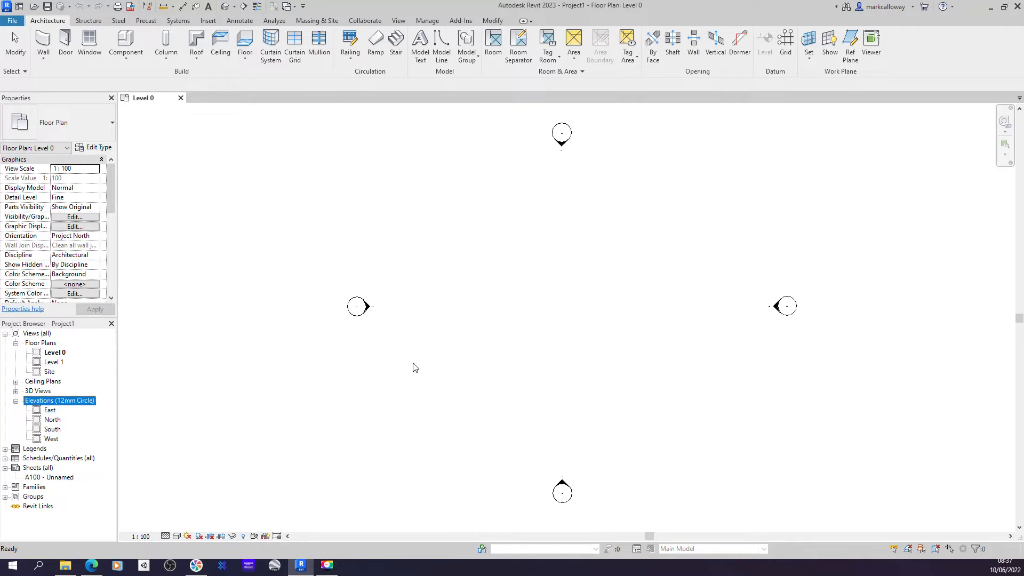
click(52, 429)
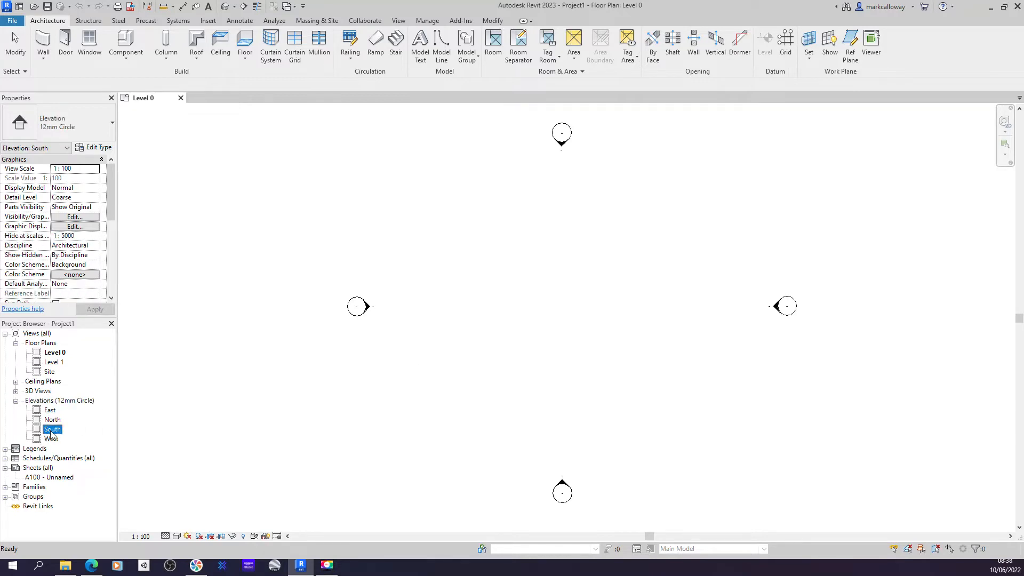
double_click(50, 431)
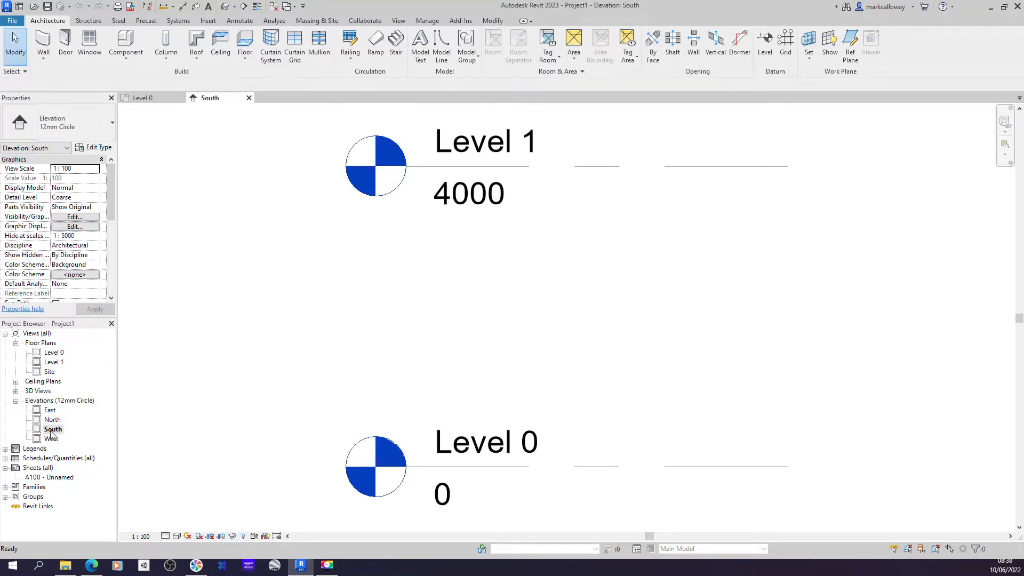
- Rename Level 0 as Ground Florr, also renaming its corresponding views
scroll(725, 327, down, 3)
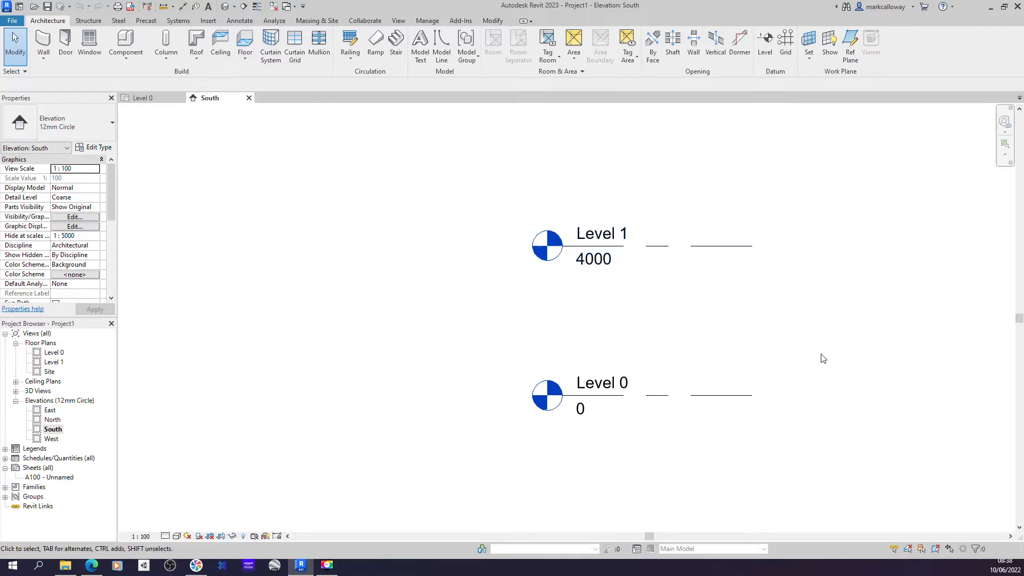
click(776, 511)
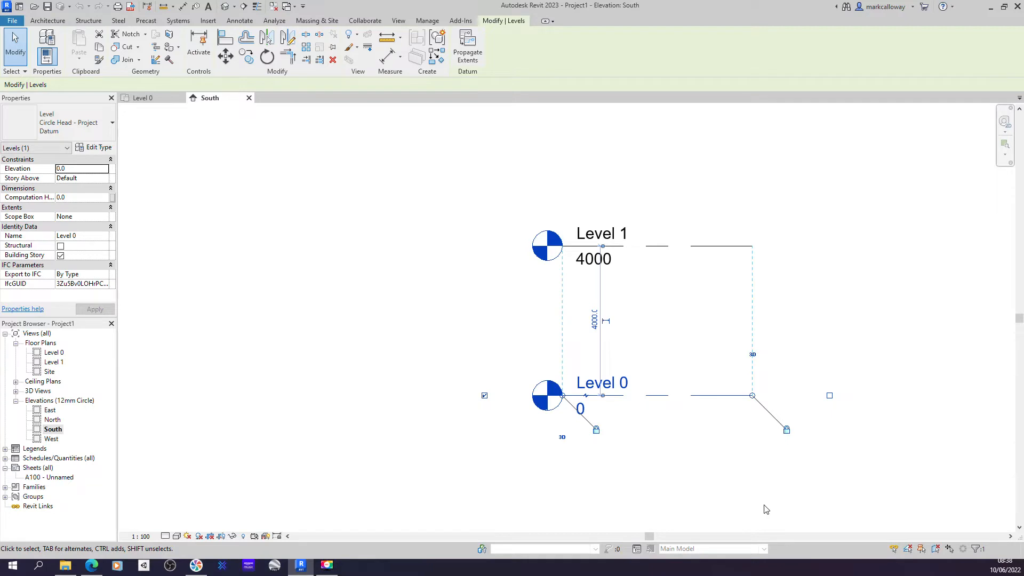
click(89, 236)
click(672, 356)
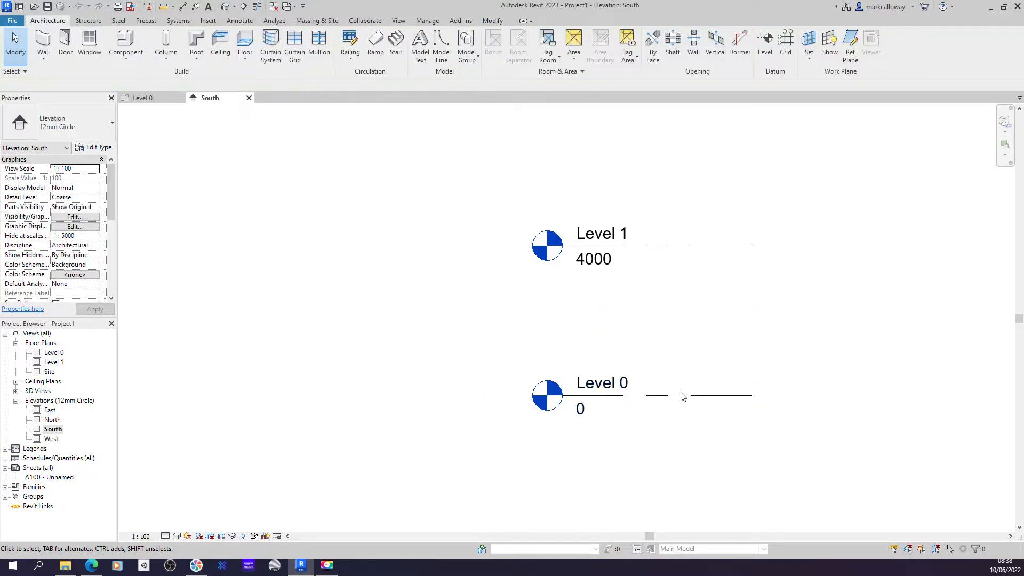
click(664, 395)
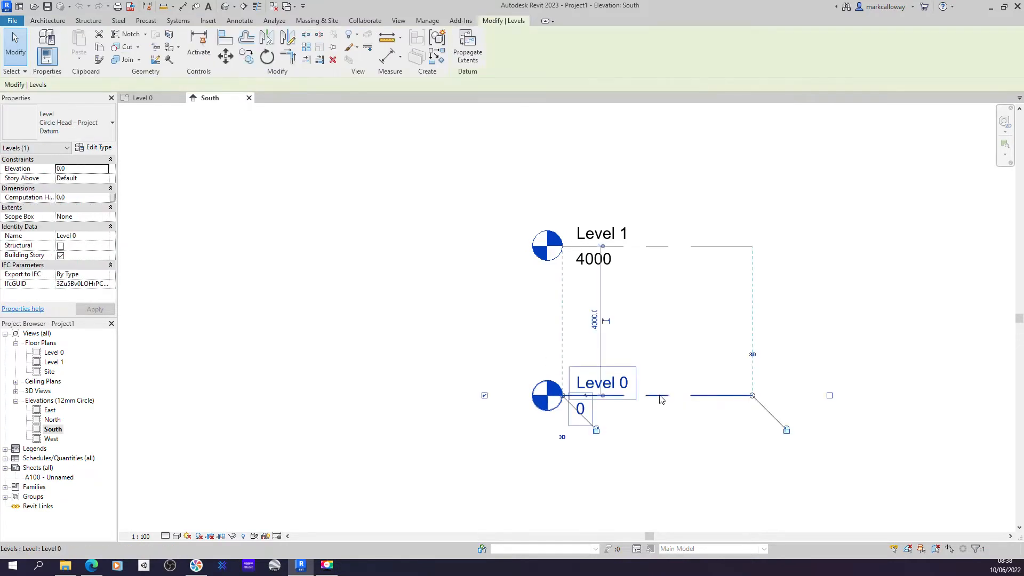
click(616, 384)
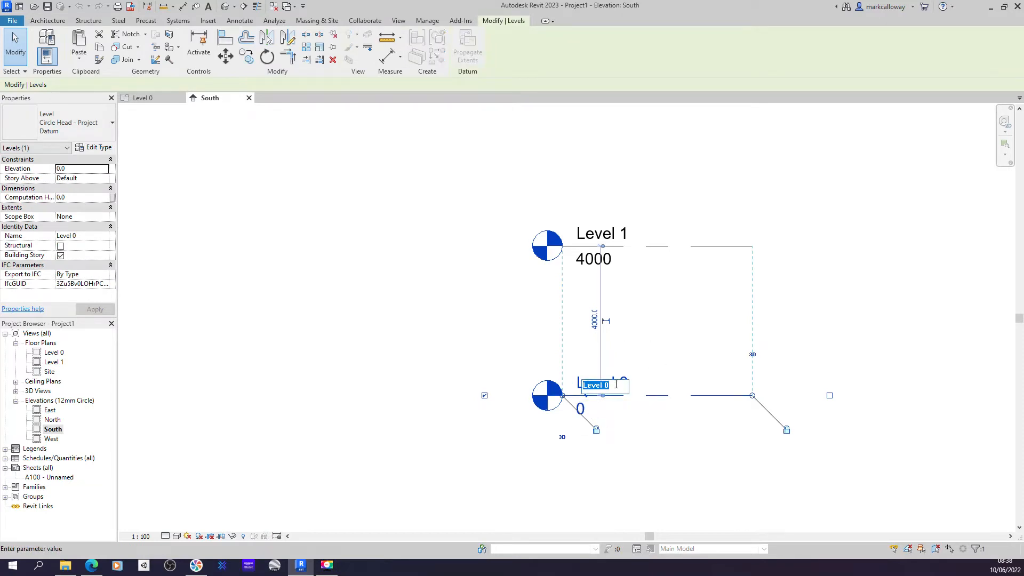
text(Ground Floor)
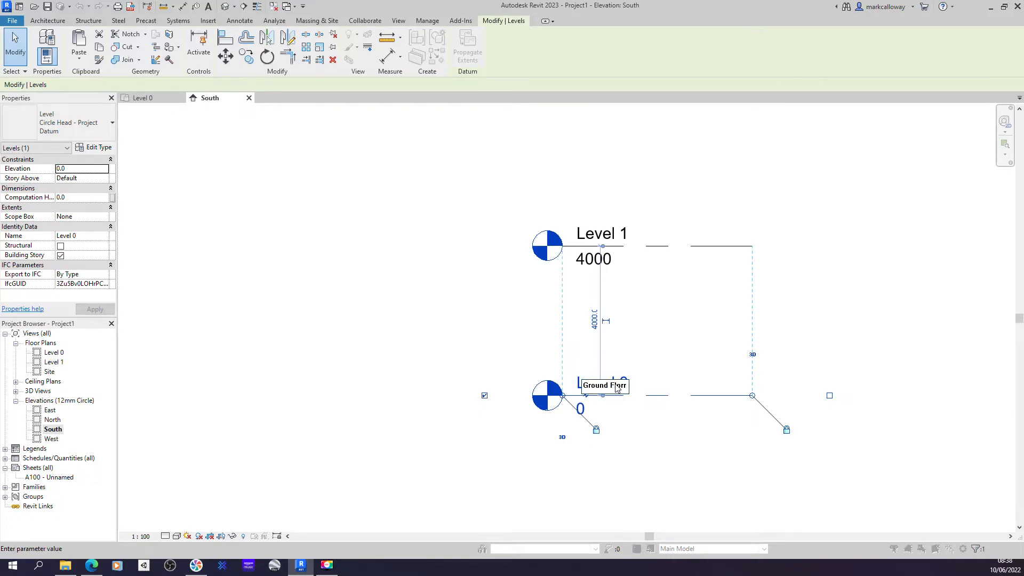
key(Return)
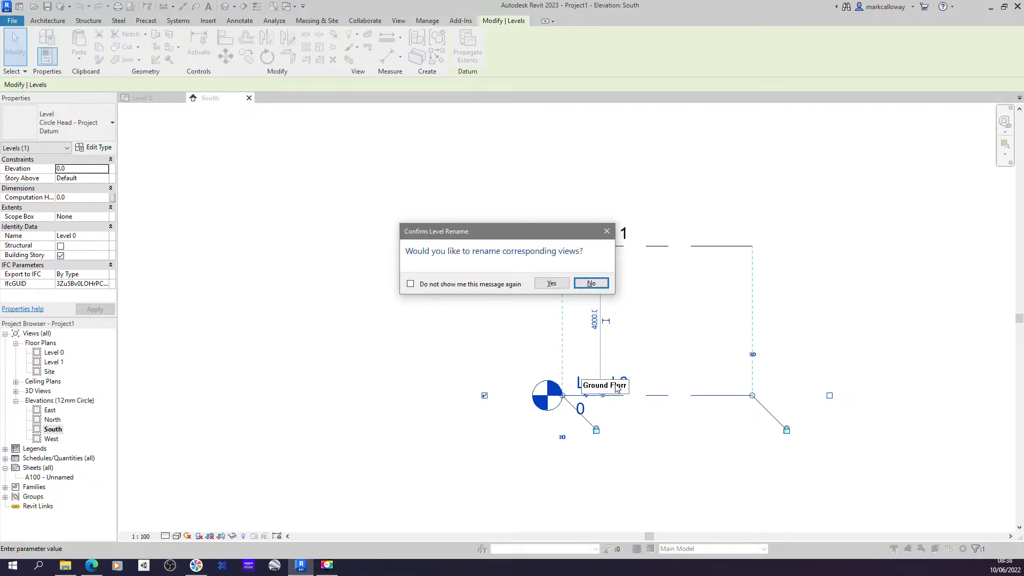
click(552, 285)
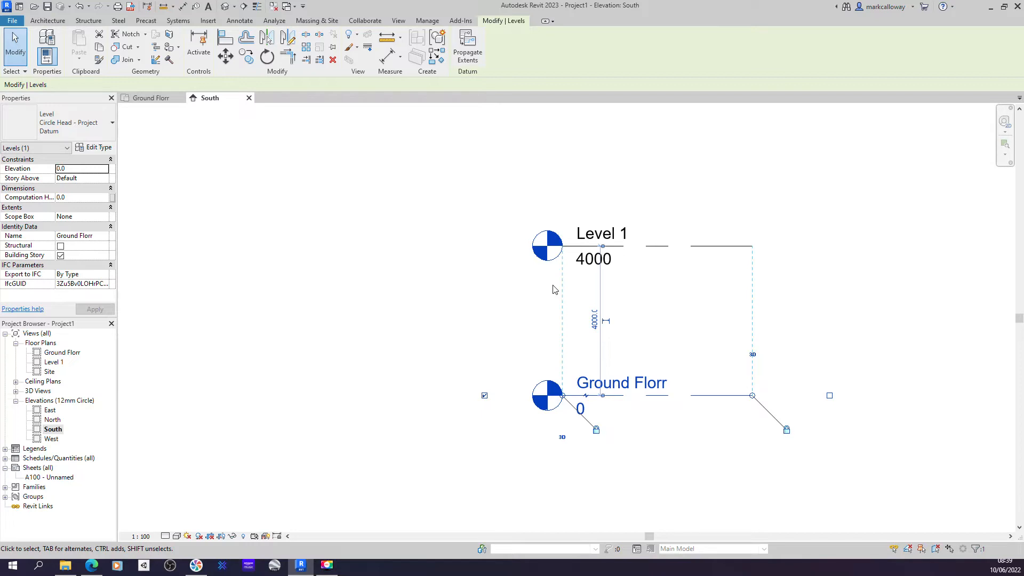
click(448, 278)
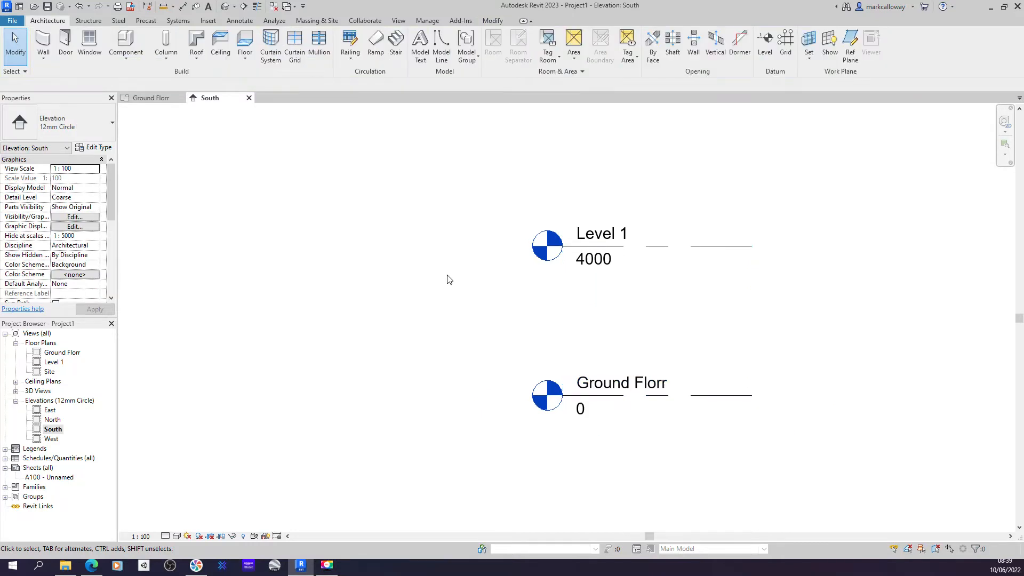
- Set Level 1's elevation to 3500
click(699, 248)
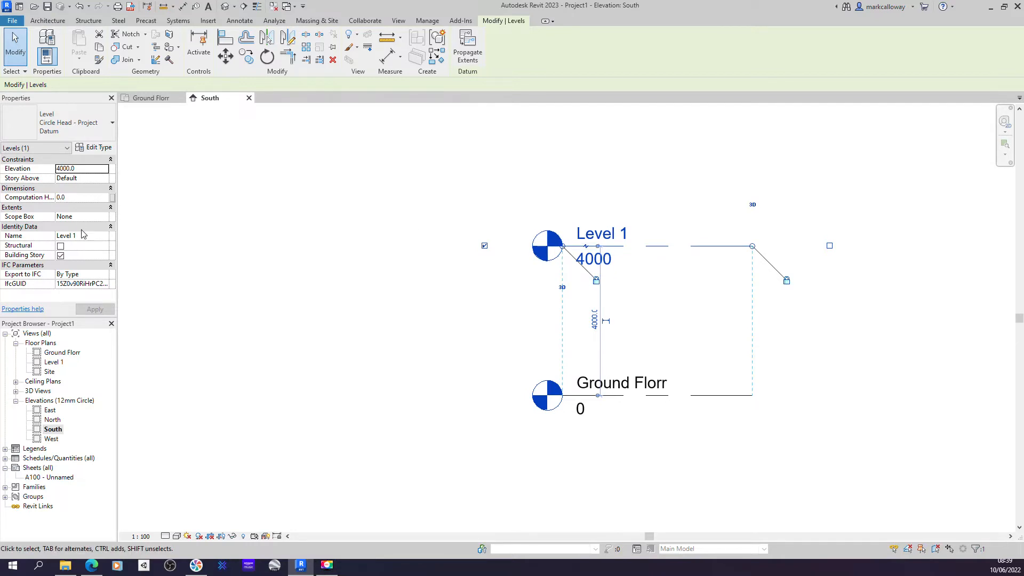
click(76, 169)
click(606, 258)
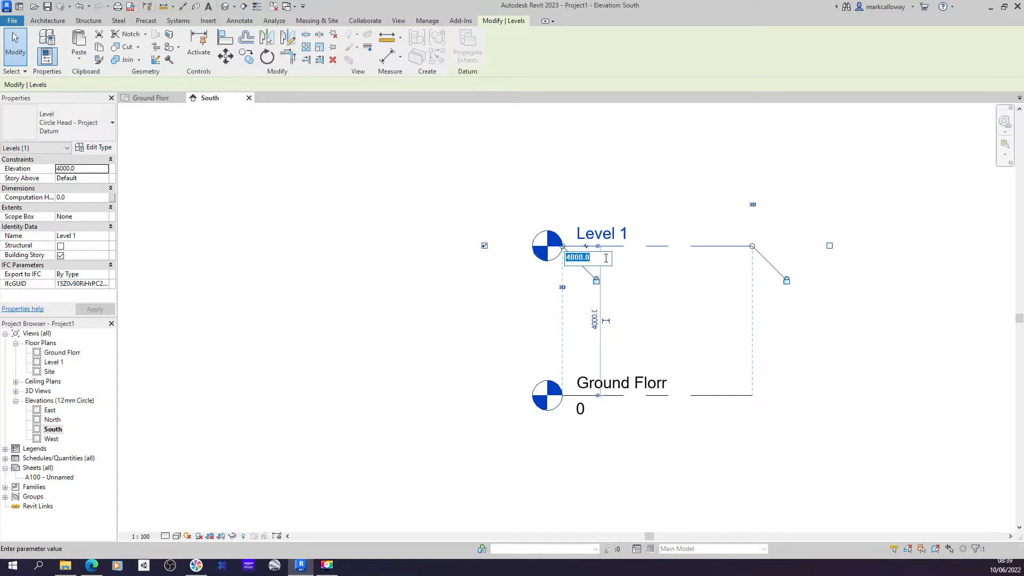
text(3500)
key(Return)
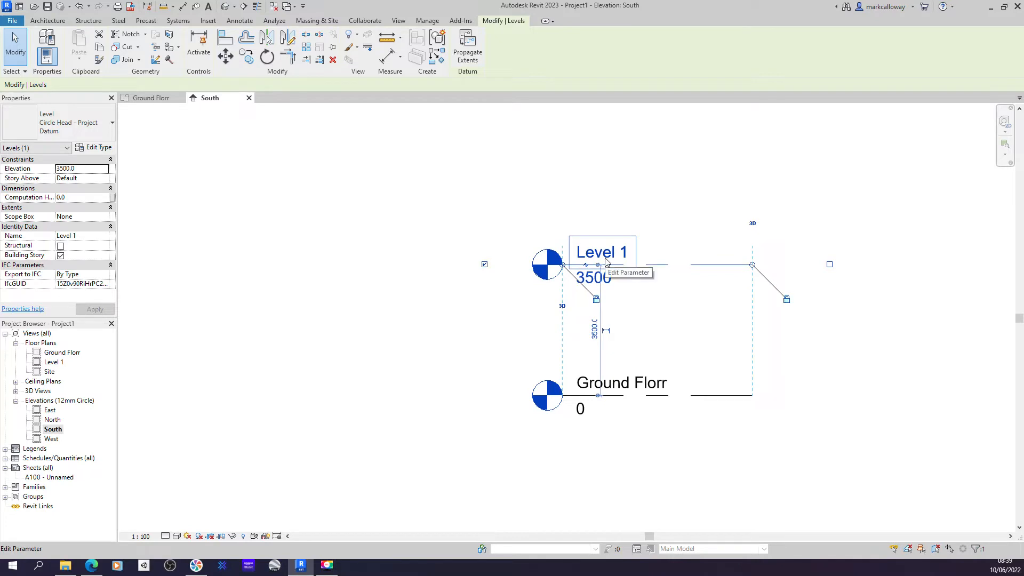
- Extend both level lines outward at their right and left ends
click(684, 317)
click(713, 271)
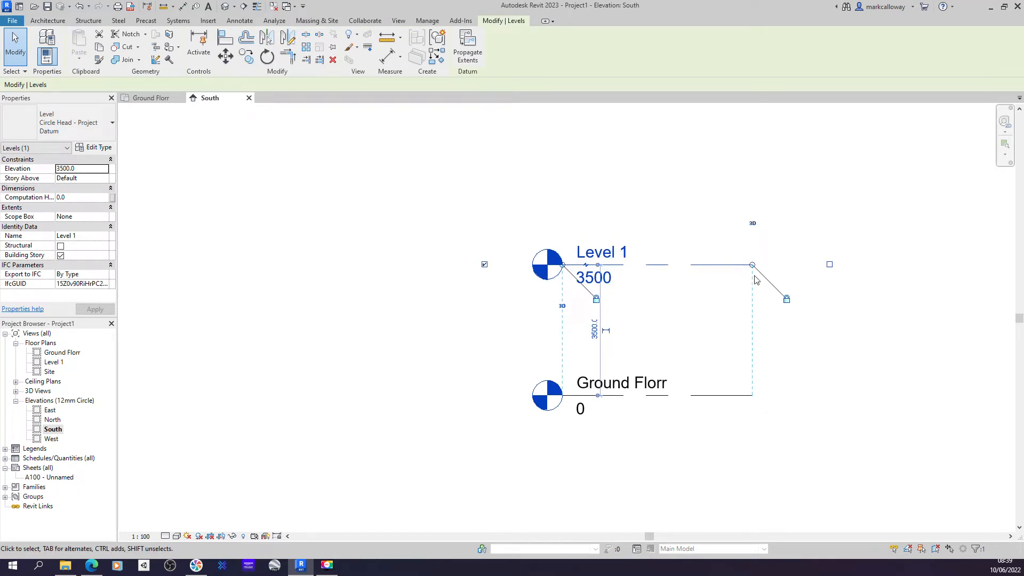
drag(752, 264, 854, 265)
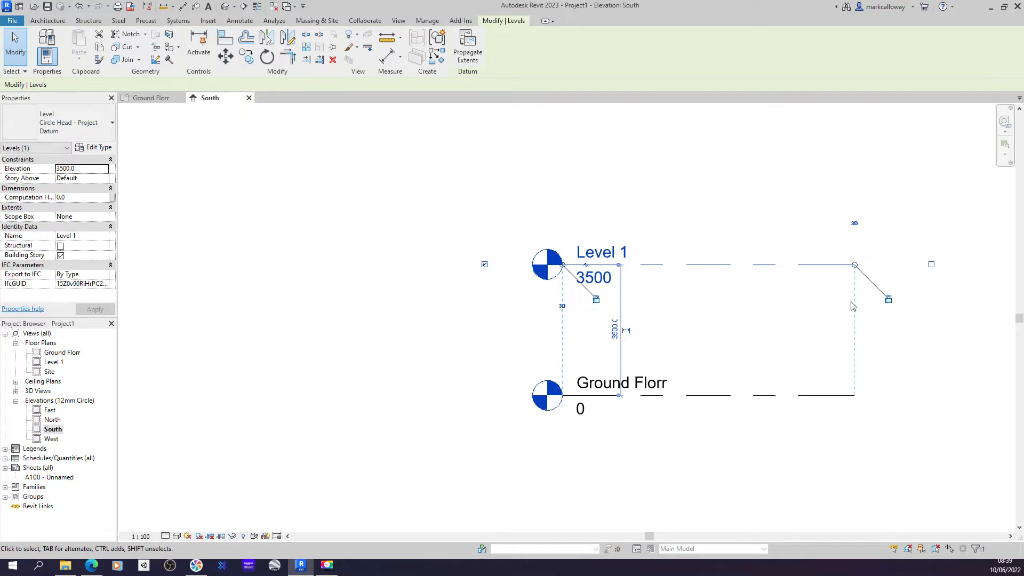
drag(563, 264, 429, 265)
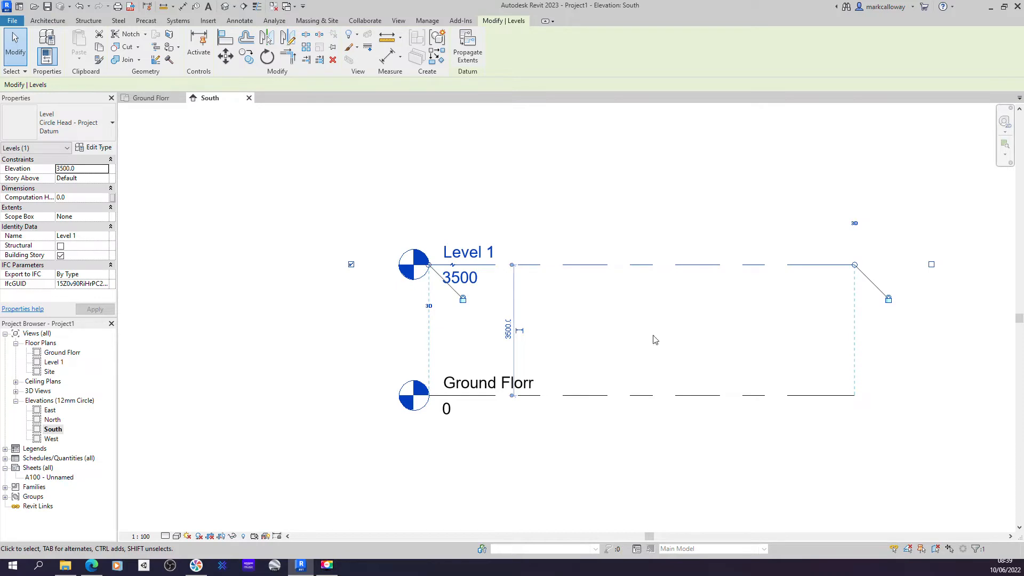
- Unlock Level 1's head from the alignment, pull it further left, and add an elbow to its tag
click(463, 300)
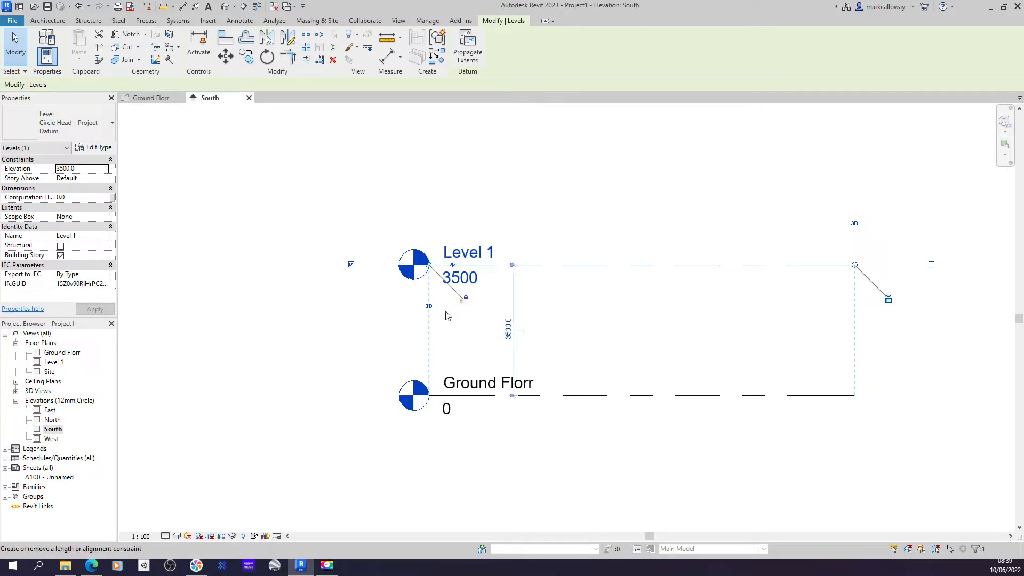
drag(429, 264, 320, 265)
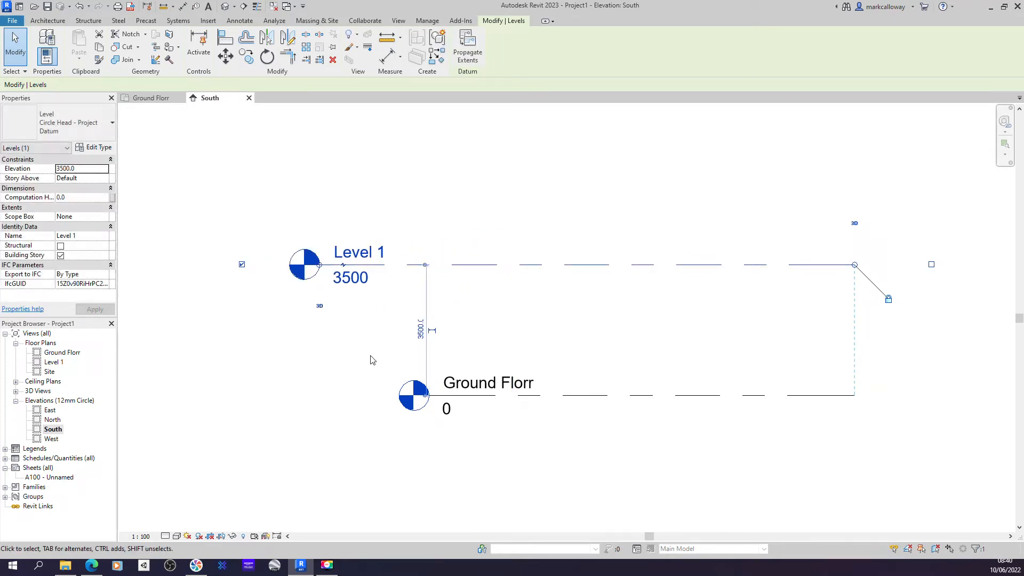
click(342, 267)
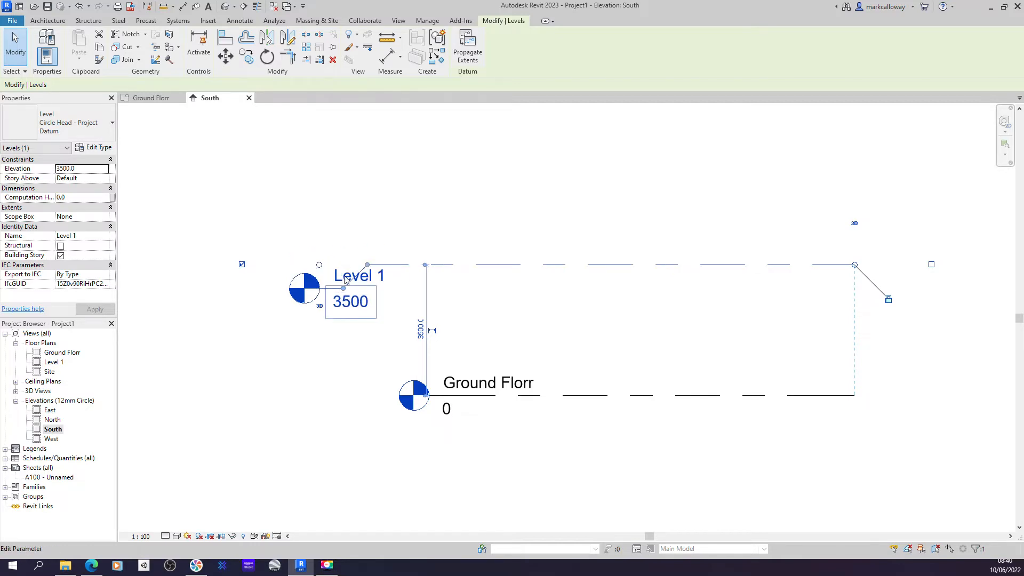
mouse_move(343, 288)
mouse_down()
mouse_move(343, 312)
mouse_move(341, 225)
mouse_move(345, 291)
mouse_up()
click(341, 363)
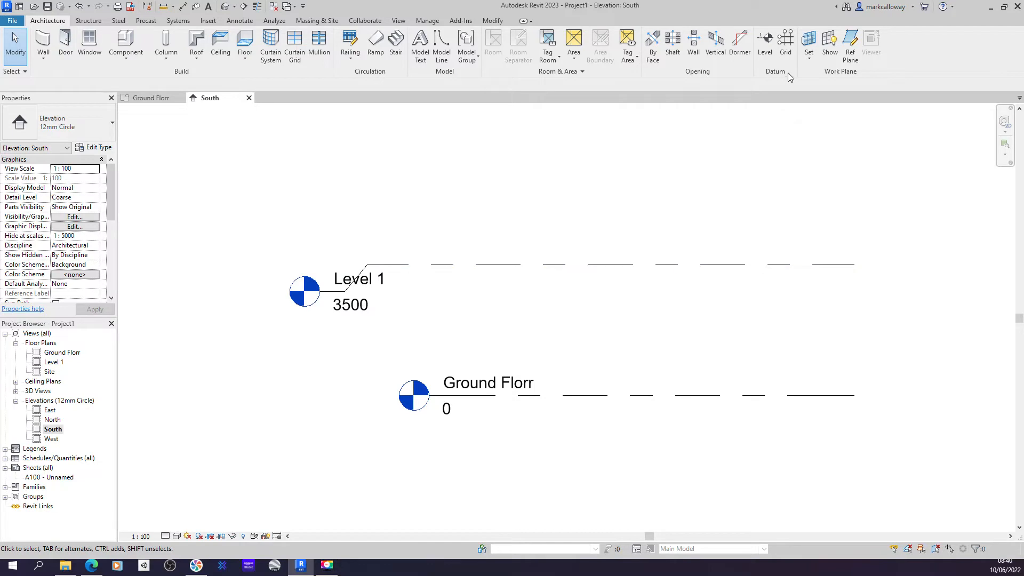
- Place a new level 3500 above Level 1 across the full width of the existing levels
click(765, 50)
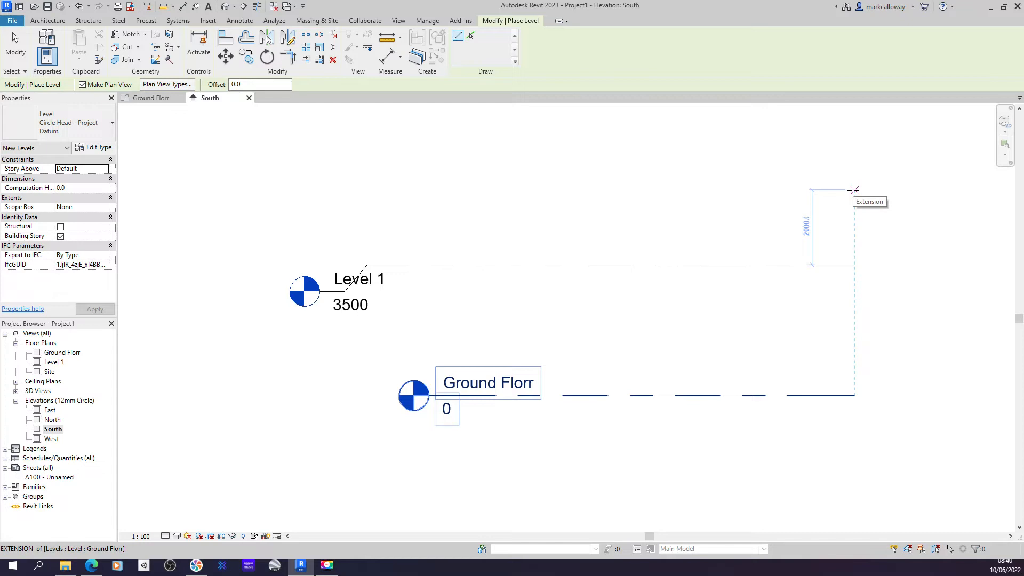
text(3500)
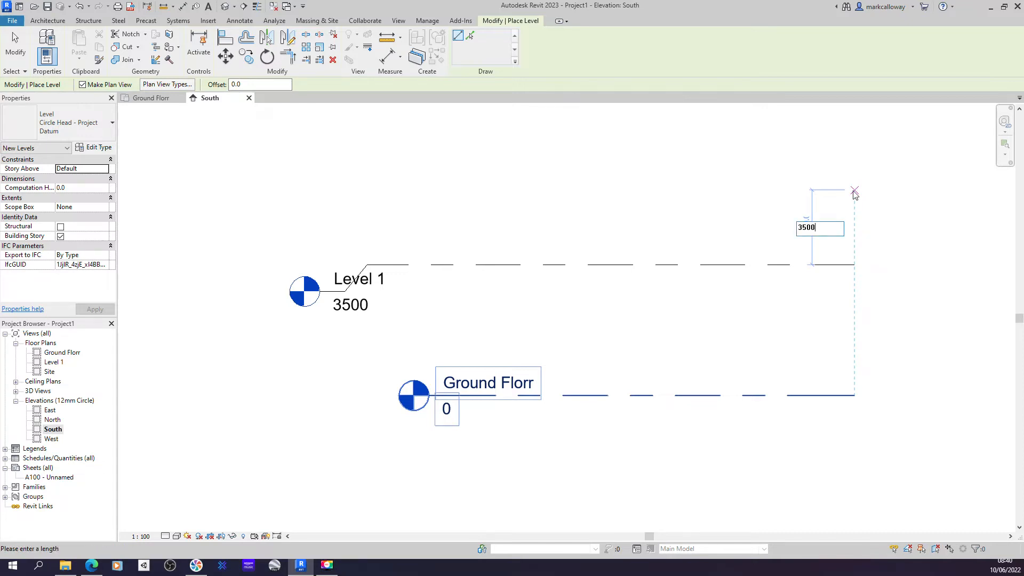
key(Return)
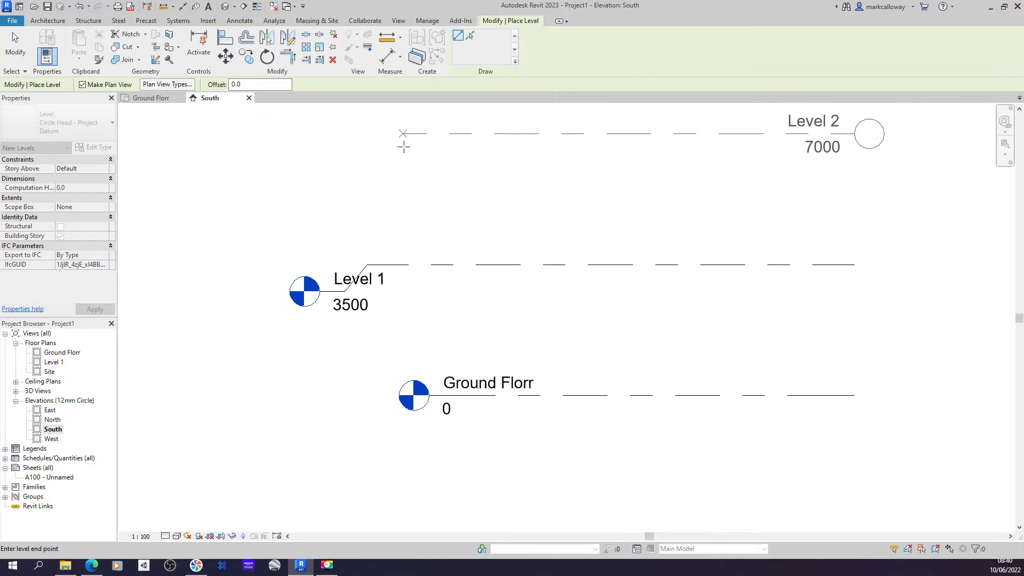
click(319, 133)
- Show Level 2's bubble at its left end and hide the bubble at its right end
middle_drag(551, 183, 563, 257)
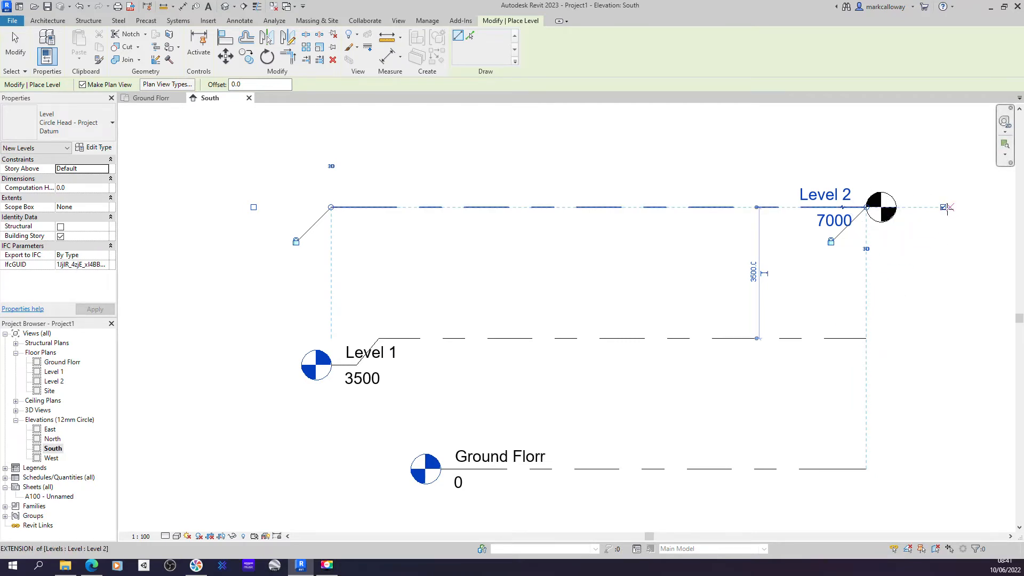
key(ctrl)
key(ctrl)
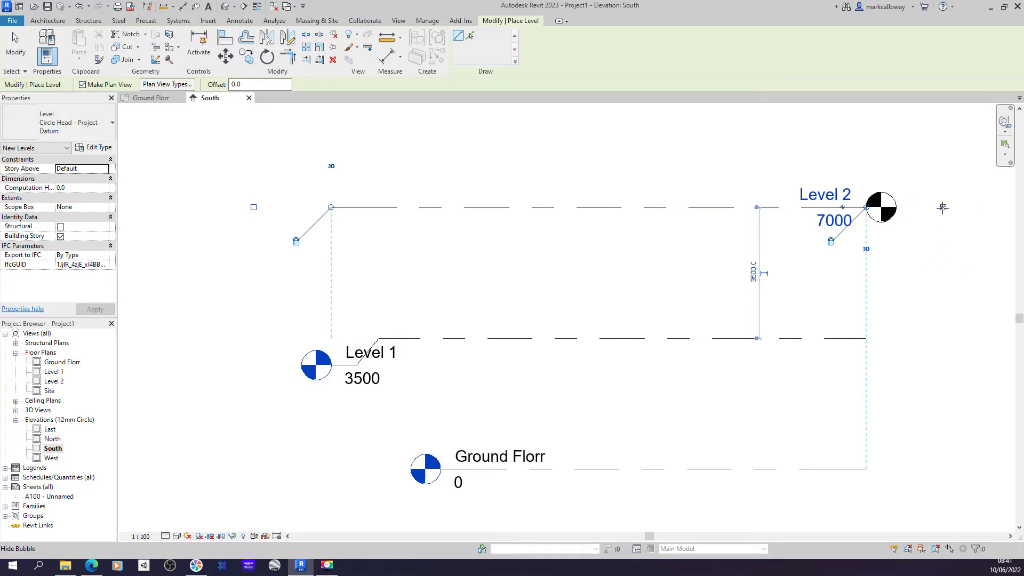
click(943, 207)
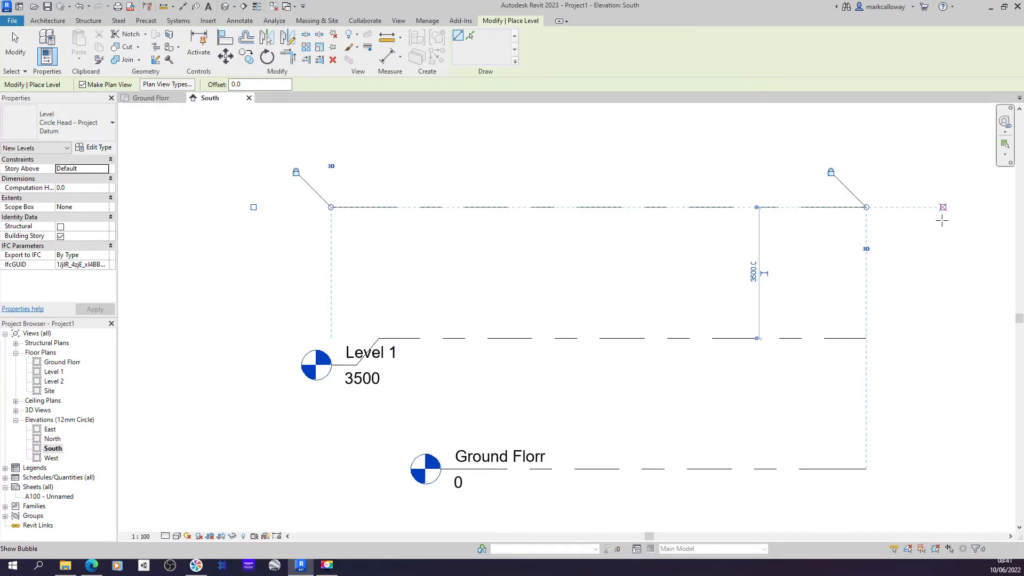
click(254, 207)
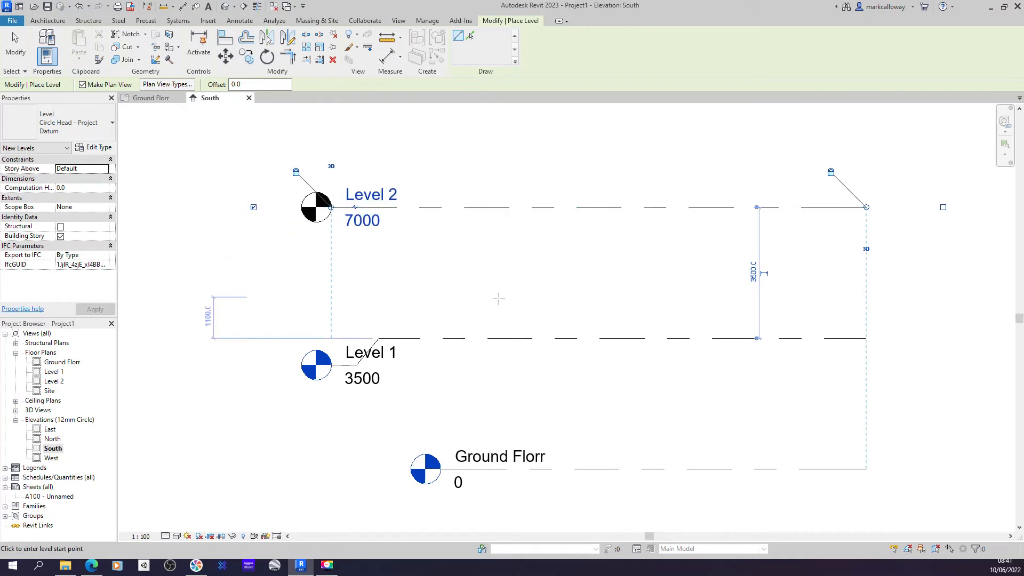
click(944, 207)
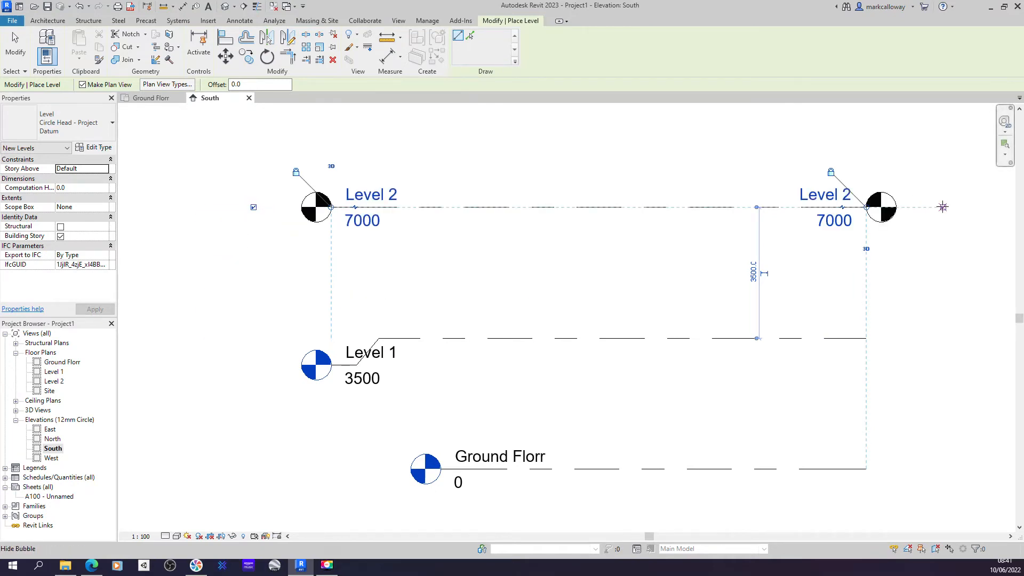
click(943, 207)
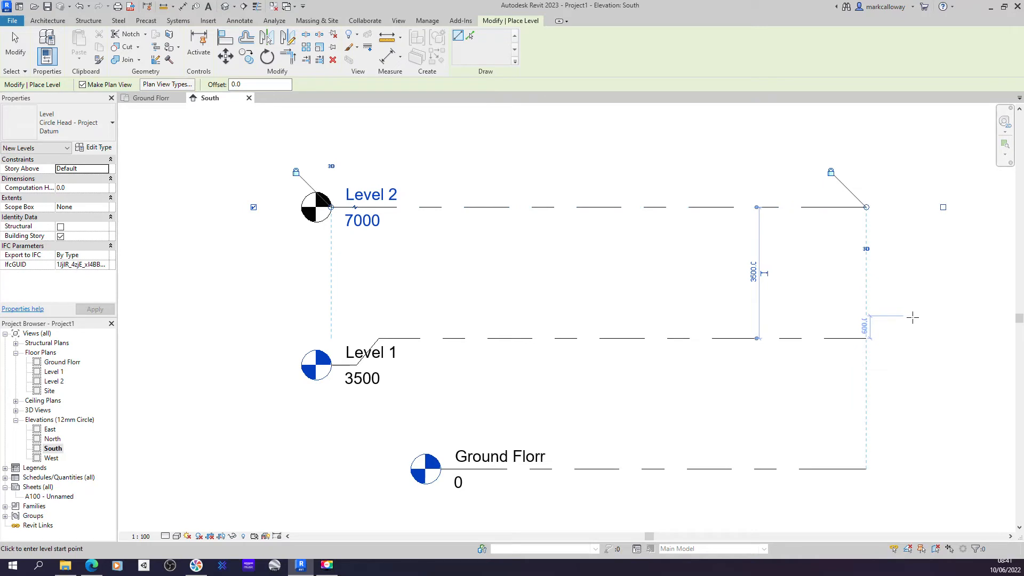
key(Escape)
key(Escape)
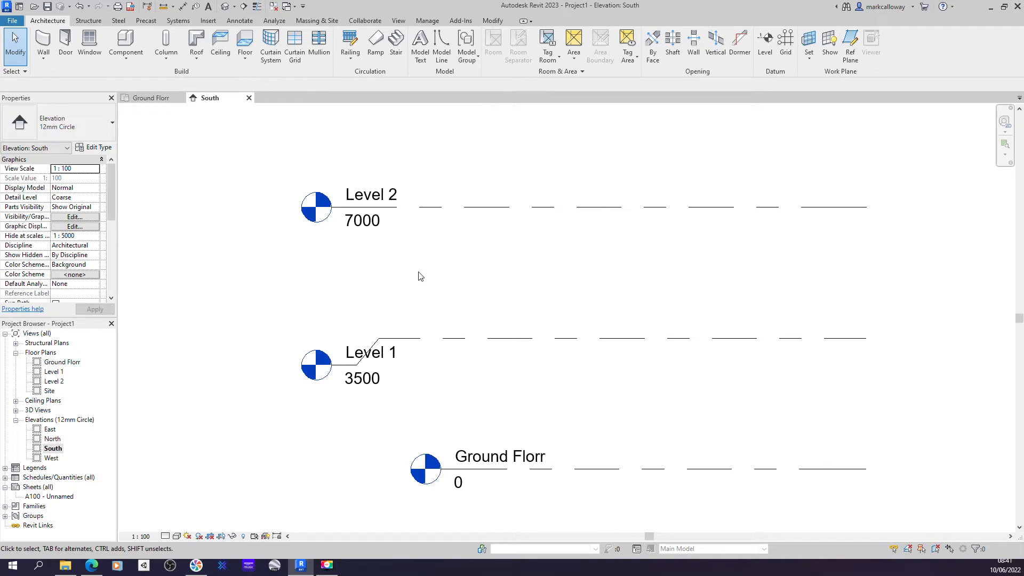
- Open the Ground Florr floor plan
double_click(73, 364)
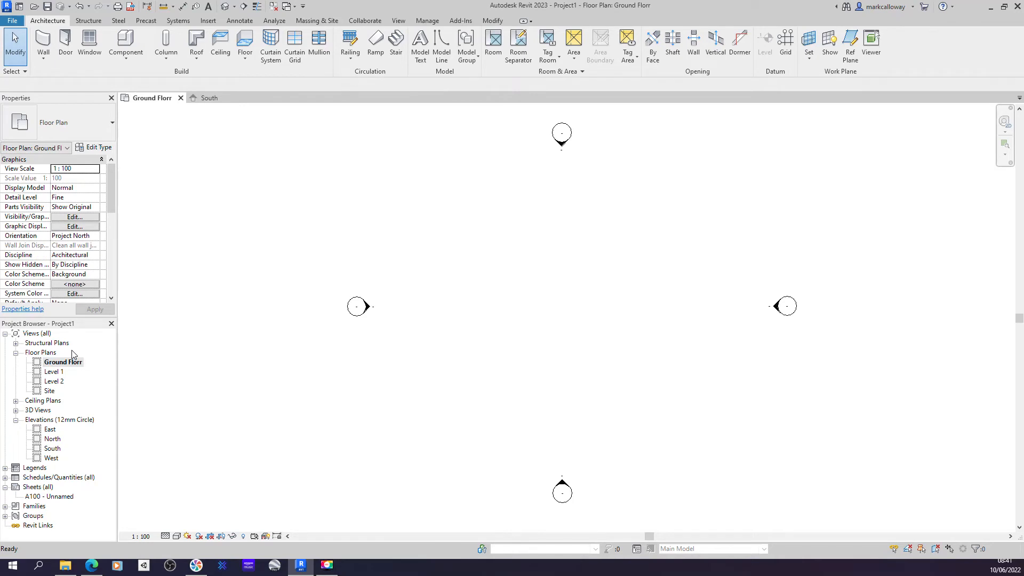
- Draw four vertical grids numbered 1 to 4, spaced 3000, 3700 and 4700 apart, in the Ground Florr plan
click(785, 48)
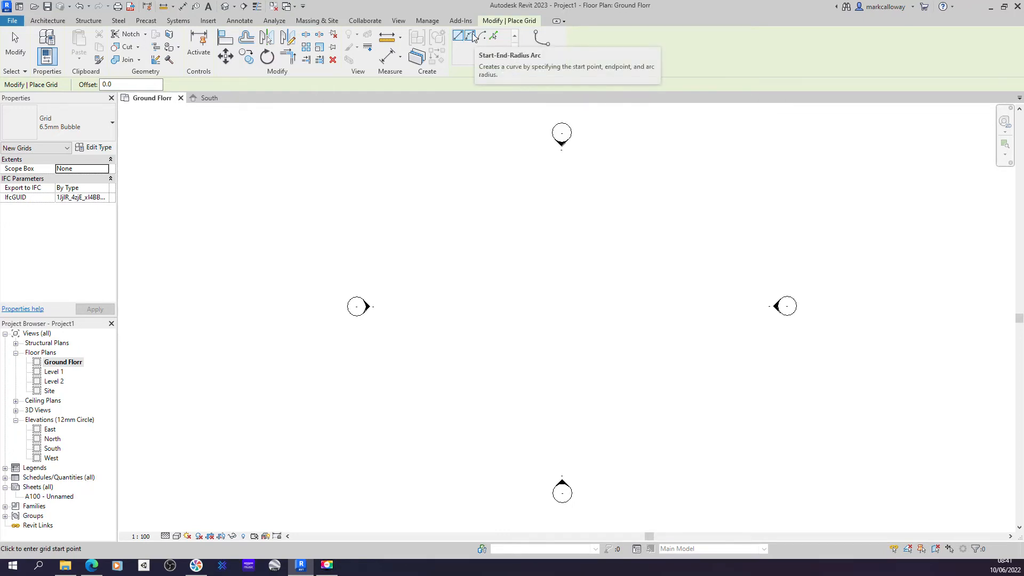
click(418, 433)
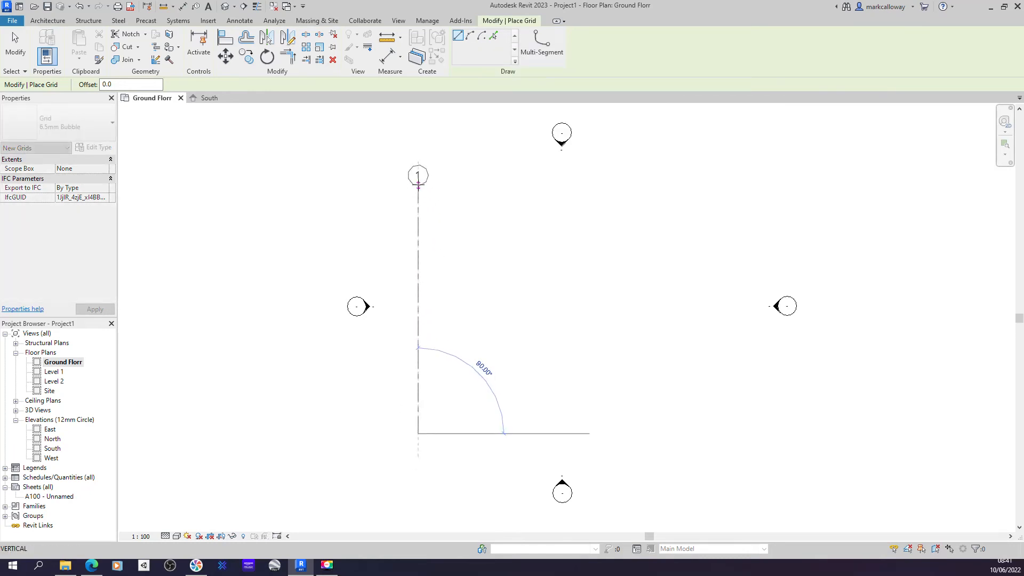
click(418, 185)
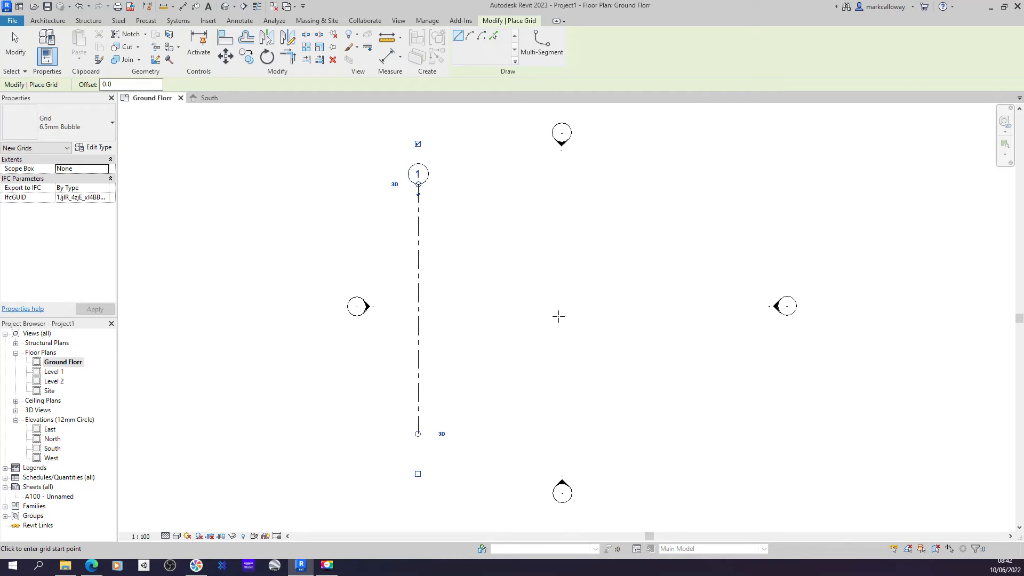
click(466, 433)
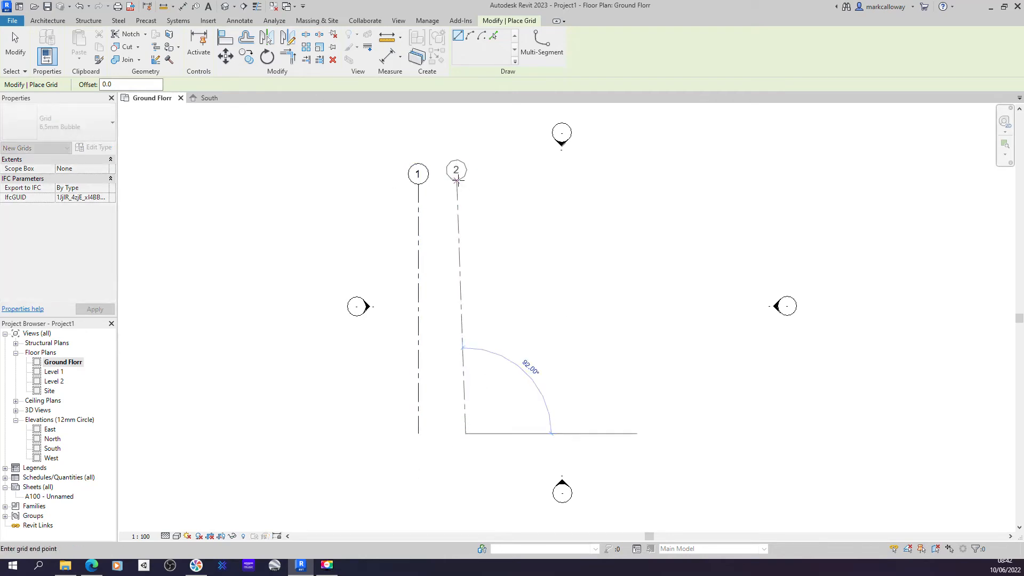
click(465, 185)
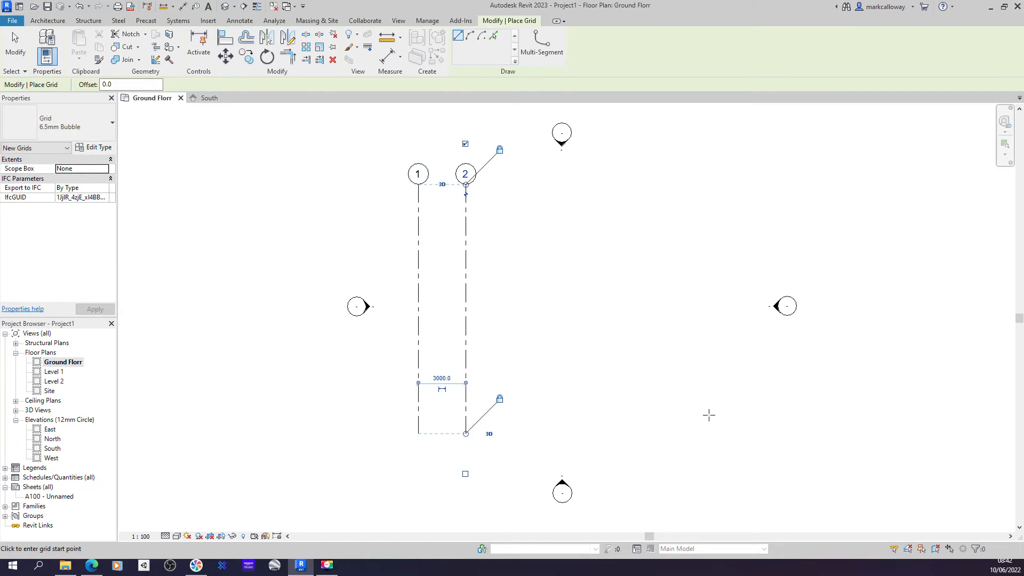
click(523, 434)
click(523, 185)
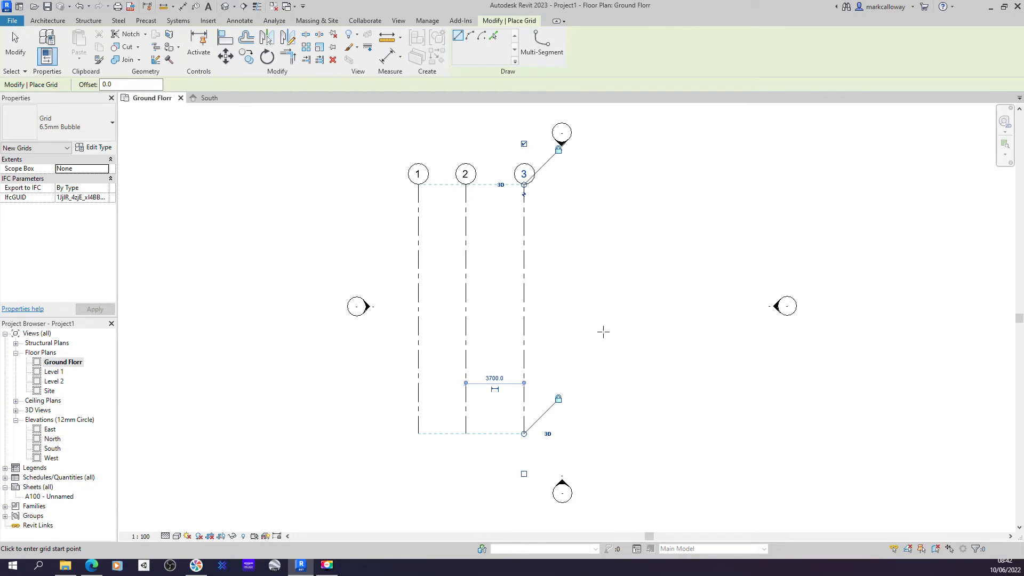
click(598, 433)
click(598, 185)
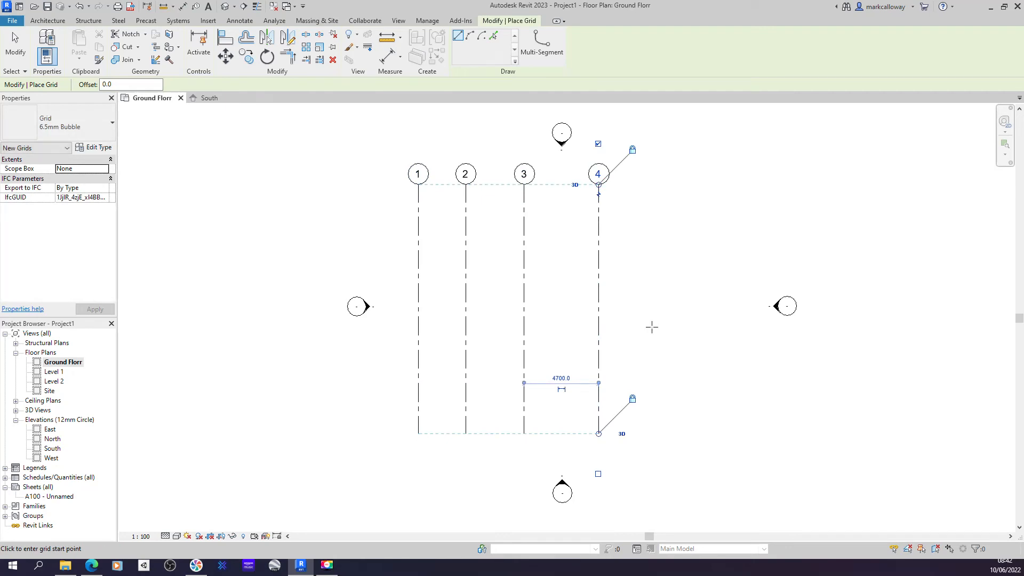
- Draw a horizontal grid across the top of the vertical grids and rename it A
click(643, 207)
click(391, 206)
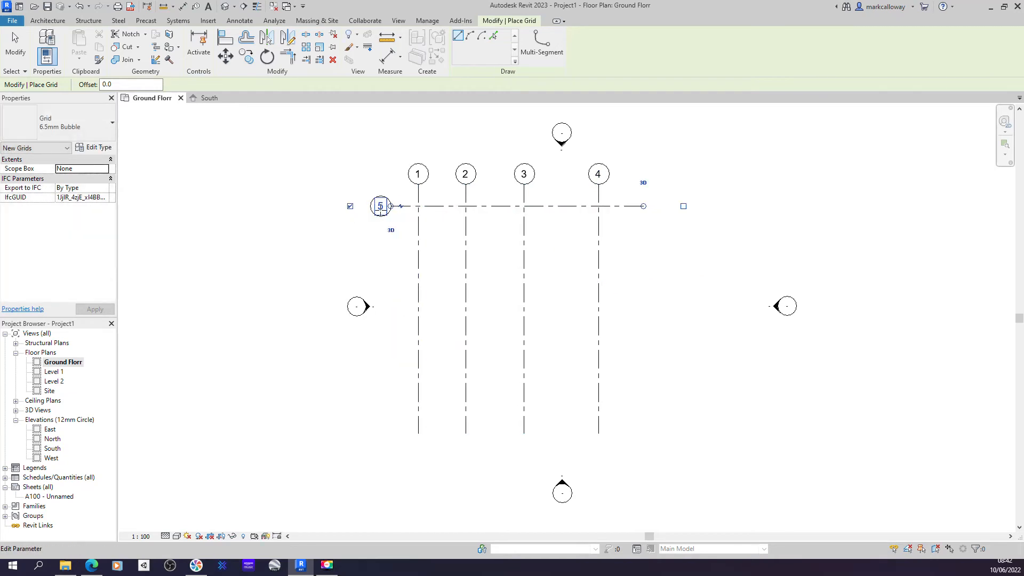
key(Escape)
key(Escape)
click(431, 207)
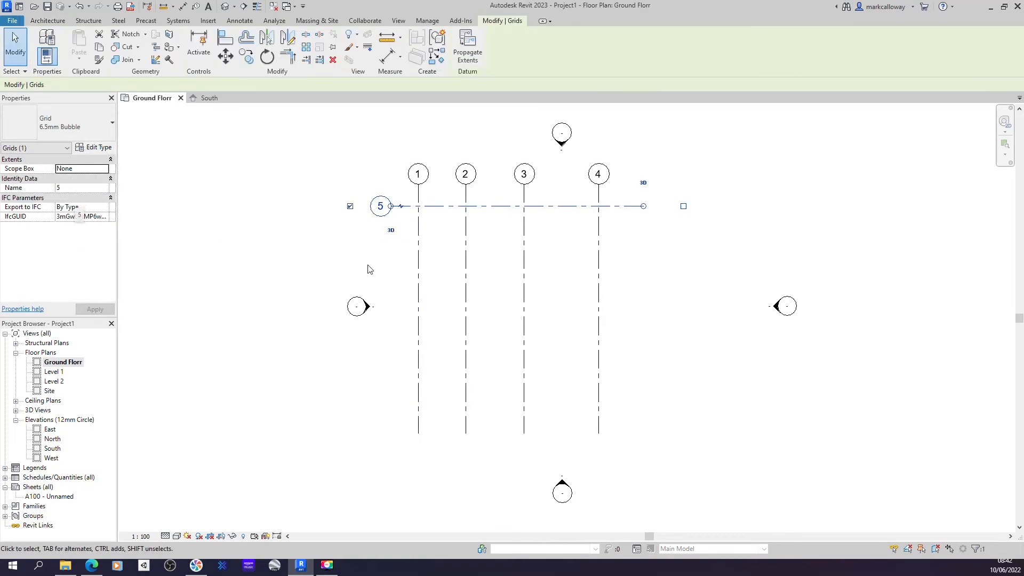
click(380, 207)
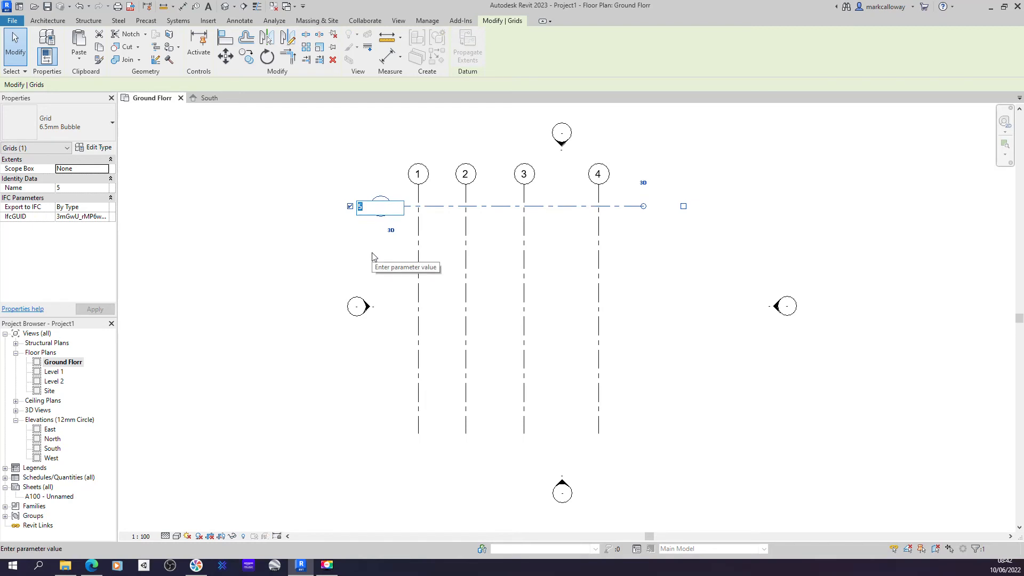
text(A)
key(Return)
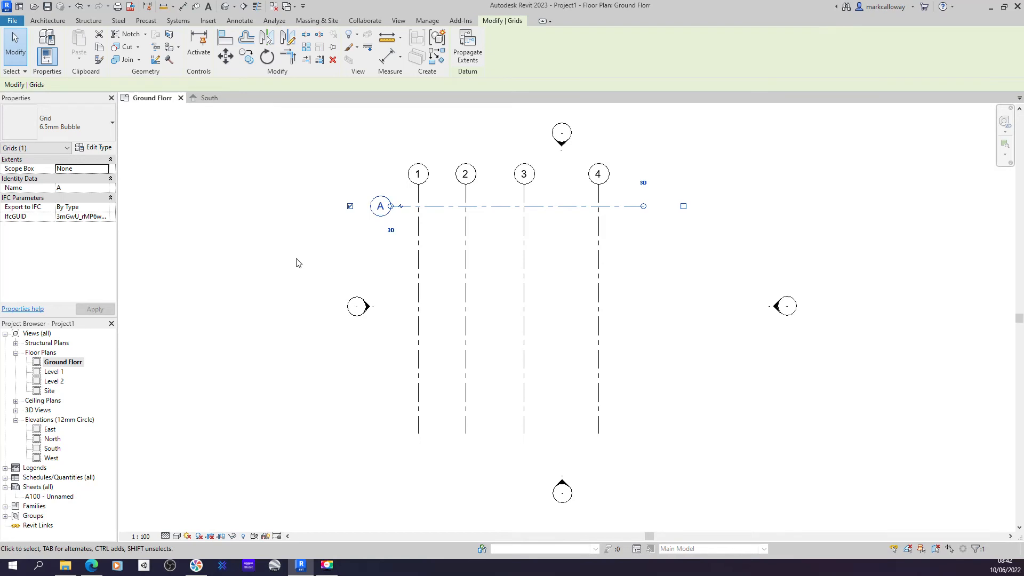
key(Escape)
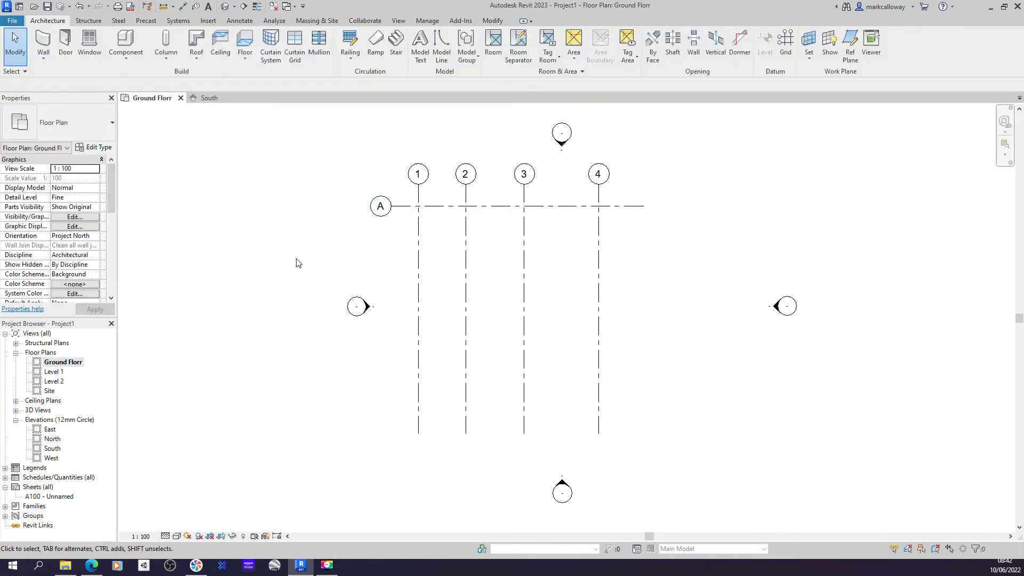
- Draw horizontal grids B, C and D below grid A, spaced 3100, 4200 and 5100 apart
click(785, 42)
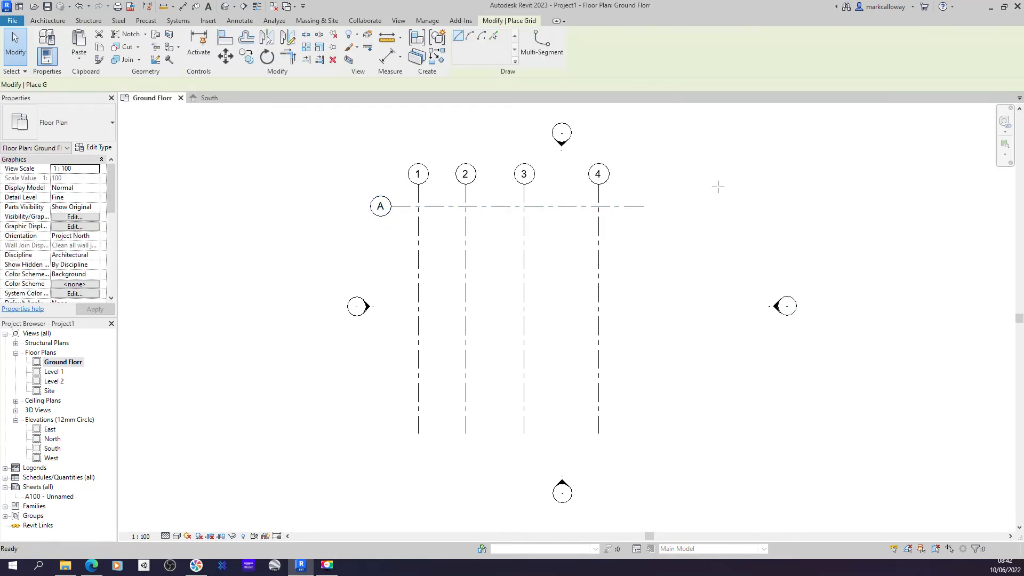
click(643, 255)
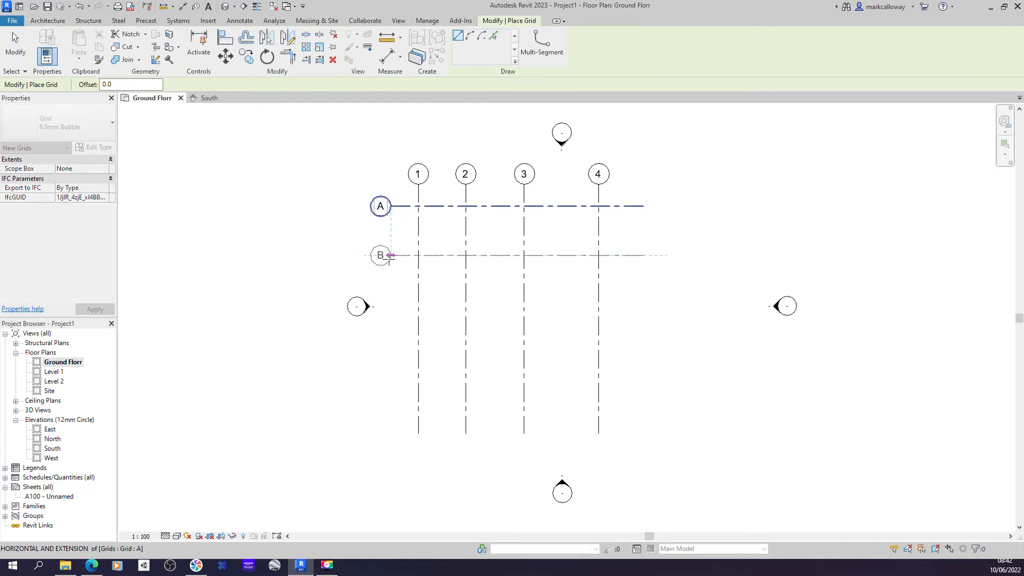
click(391, 255)
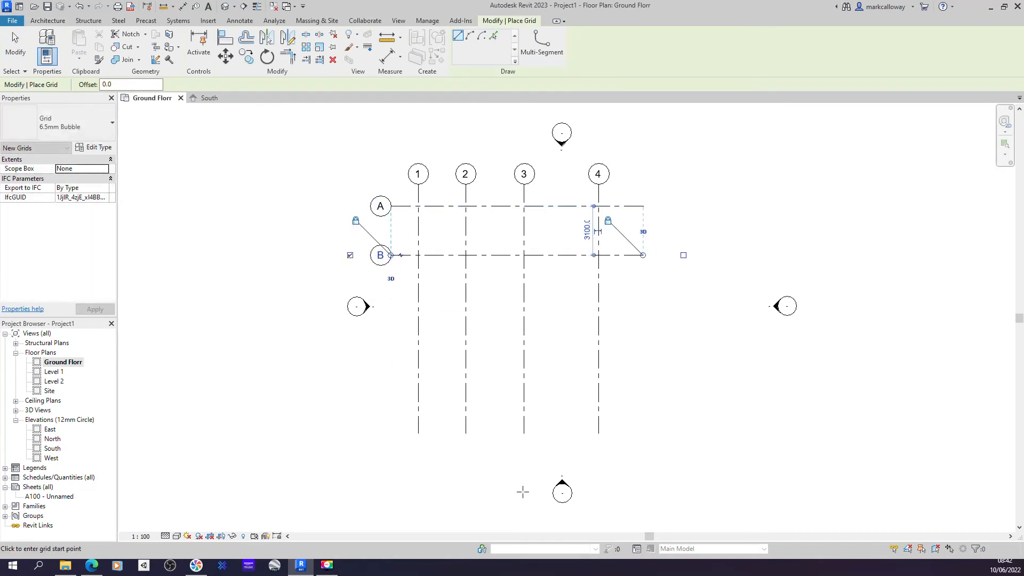
click(643, 321)
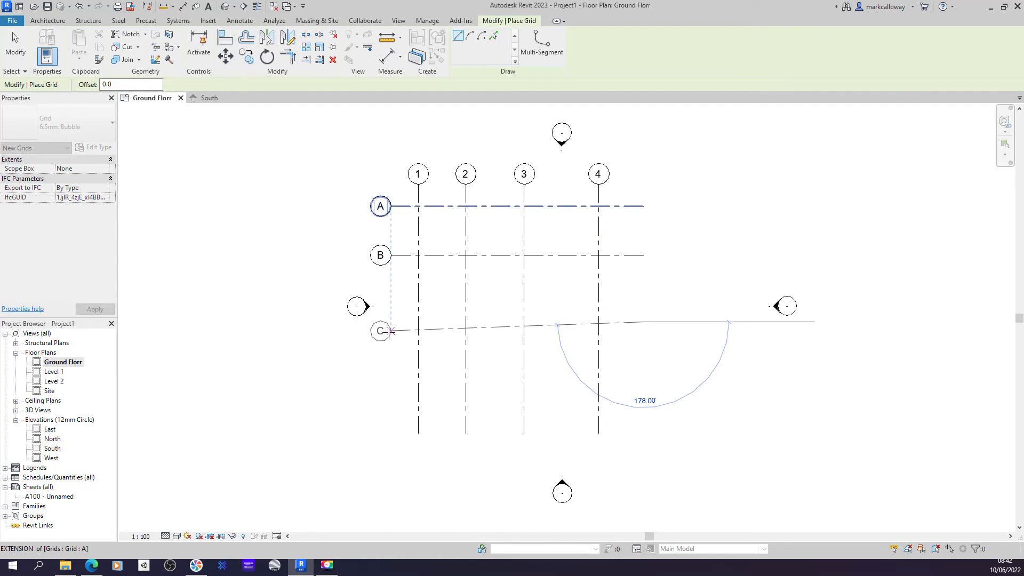
click(391, 321)
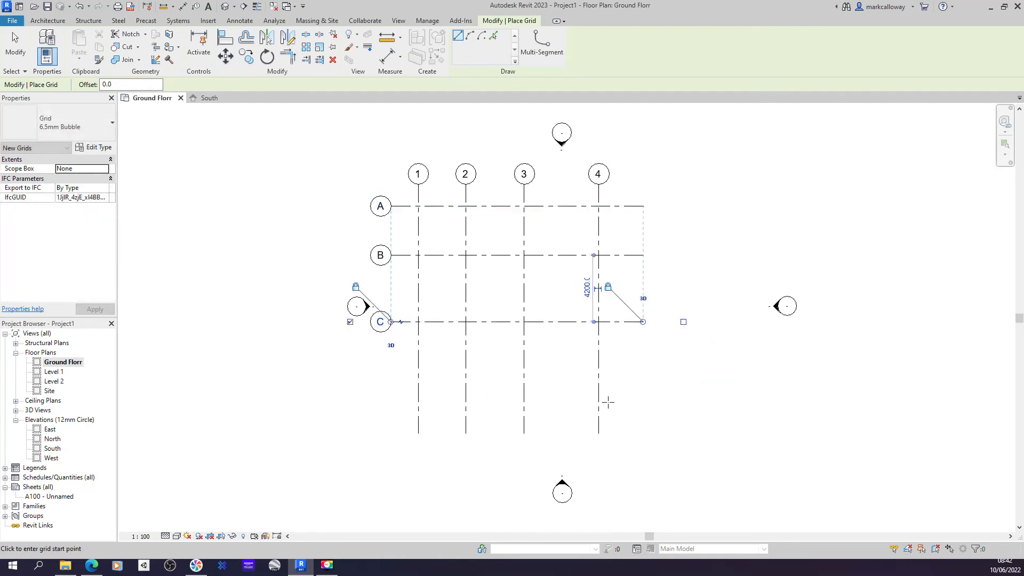
click(643, 403)
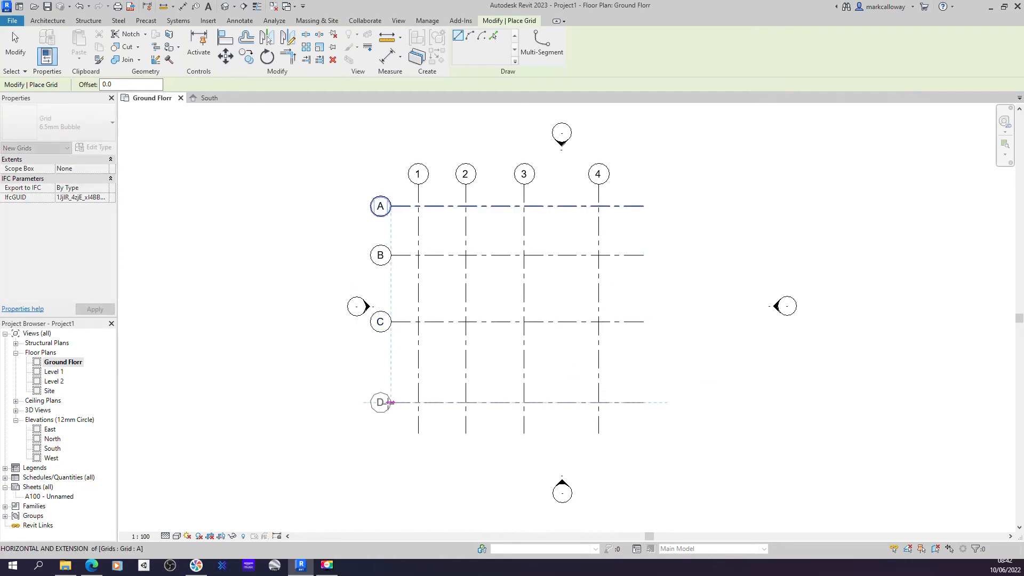
click(391, 402)
key(Escape)
key(Escape)
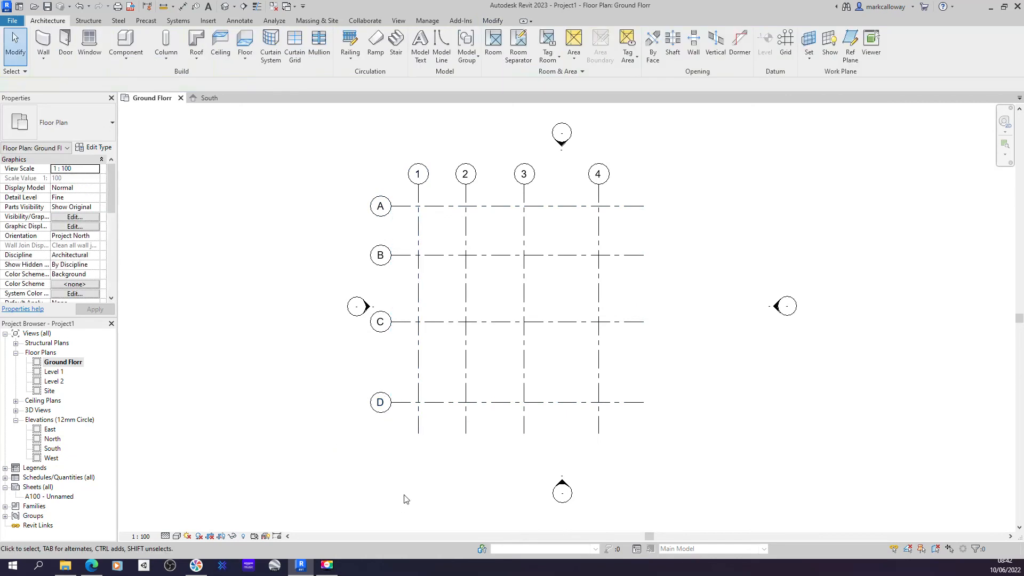
- Extend the right ends of the horizontal grids slightly further past grid 4
click(635, 321)
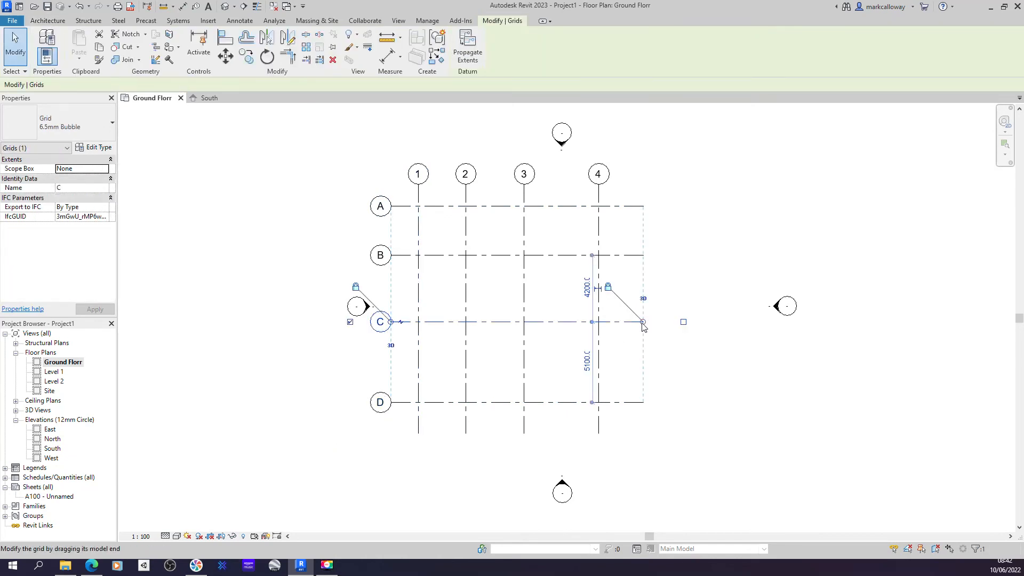
drag(643, 322, 656, 323)
click(696, 321)
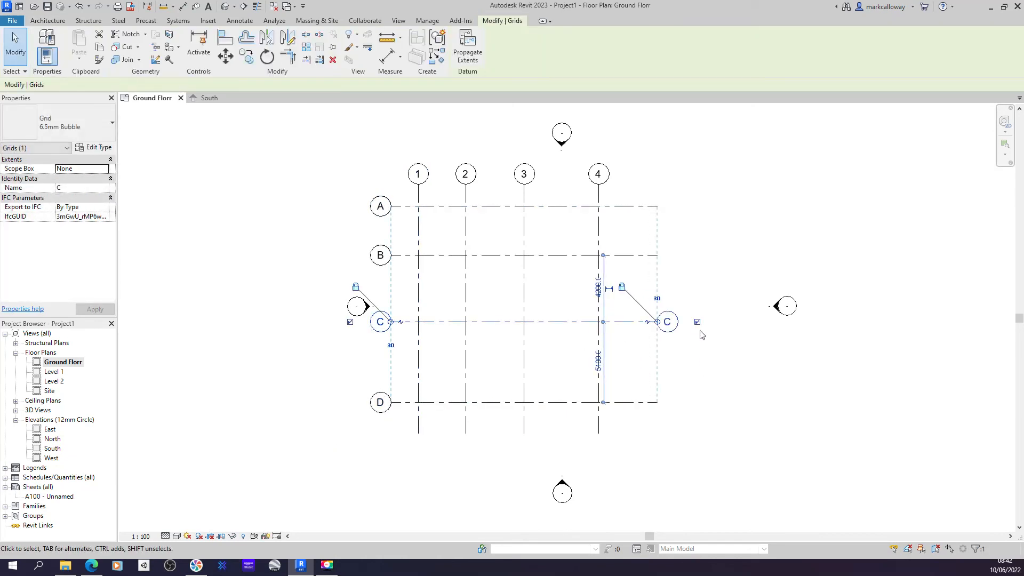
click(702, 395)
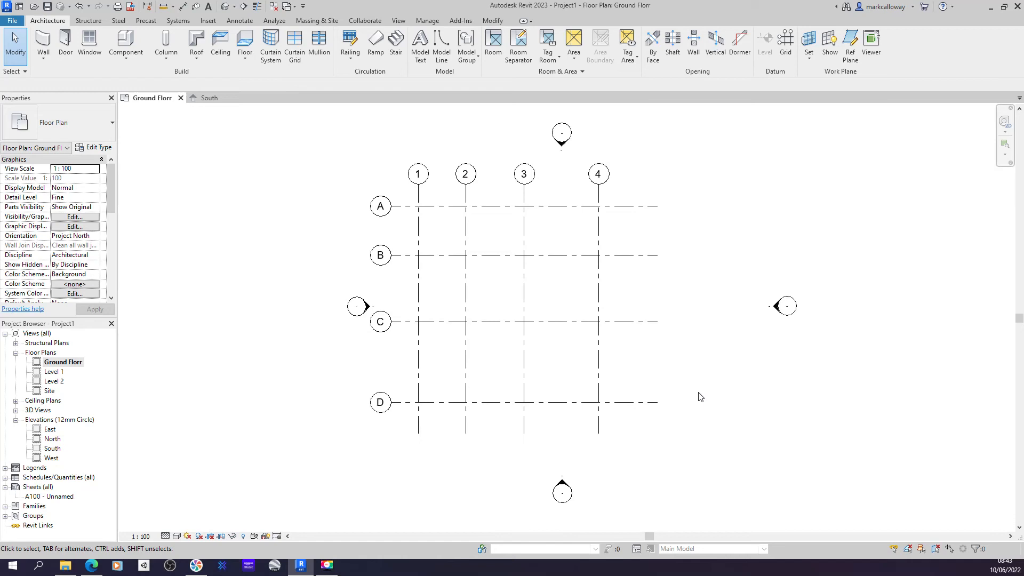
- Inspect the grids in the South elevation and the Level 2 floor plan
click(209, 98)
scroll(215, 256, down, 3)
middle_drag(217, 249, 355, 231)
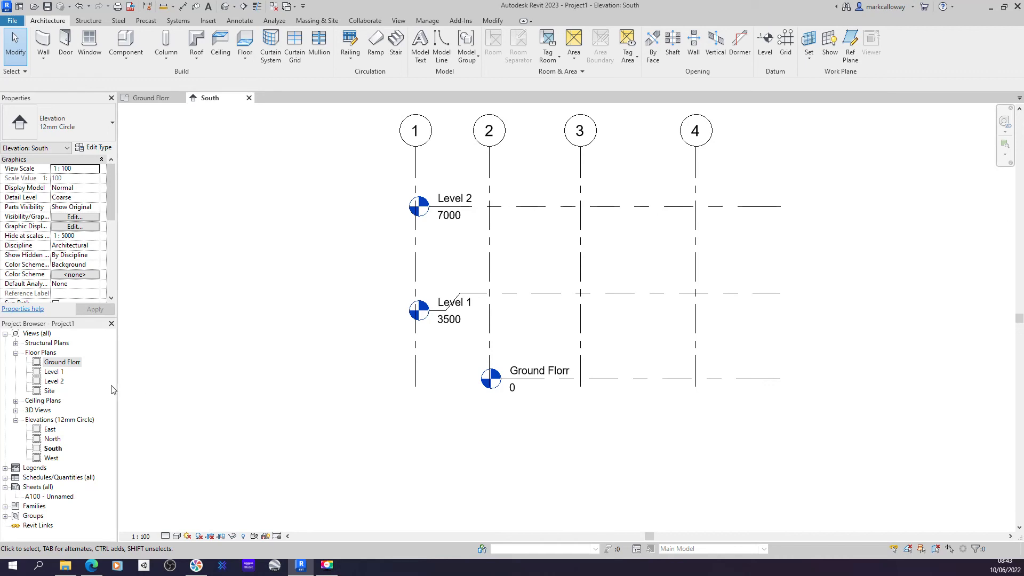
double_click(55, 381)
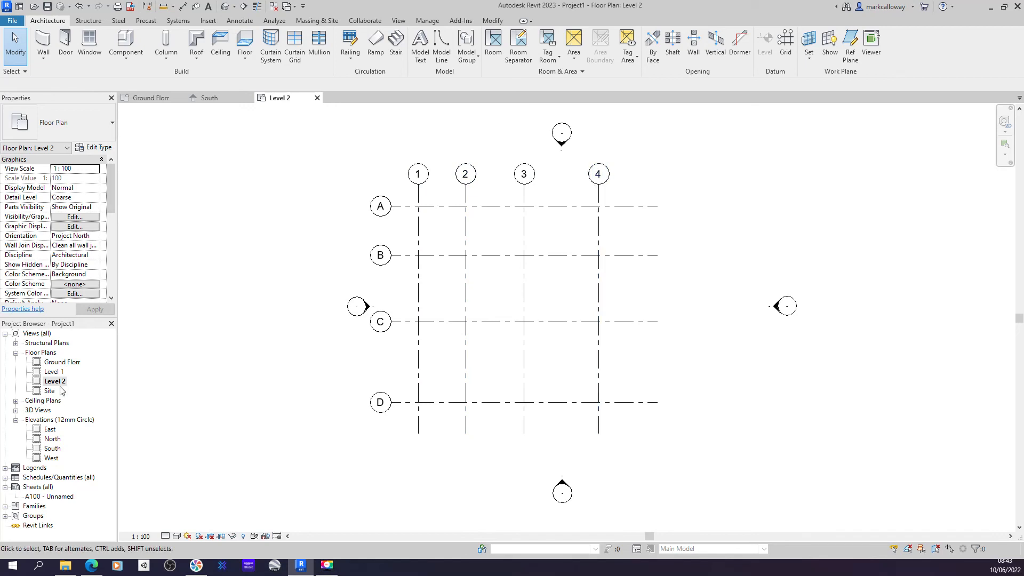
click(210, 98)
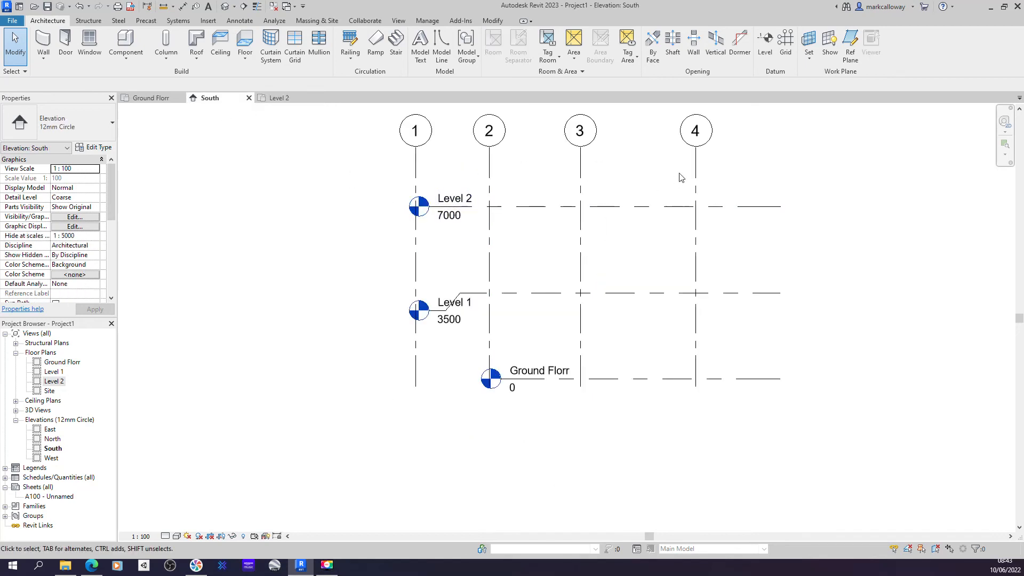
- In the South elevation, pull the top ends of grids 4 and 3 down below Level 2
click(696, 152)
drag(696, 148, 696, 258)
click(579, 189)
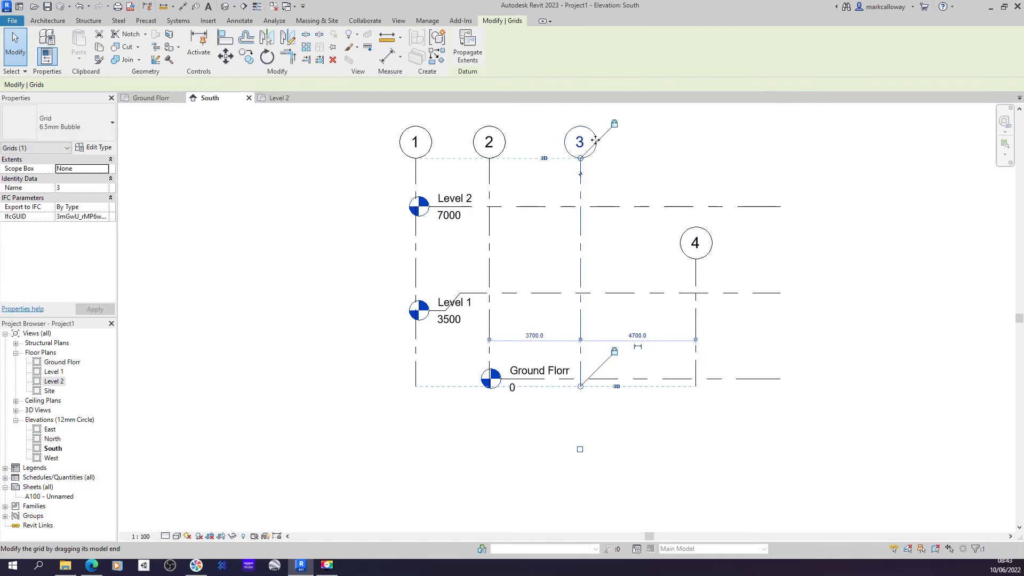
drag(581, 159, 585, 269)
click(808, 238)
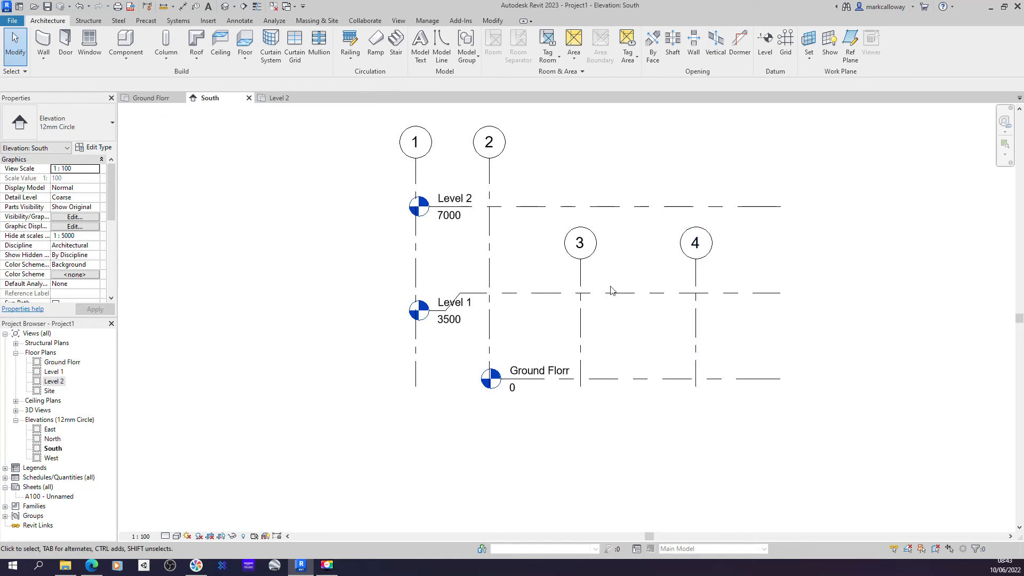
- Switch to the Level 2 floor plan
click(280, 100)
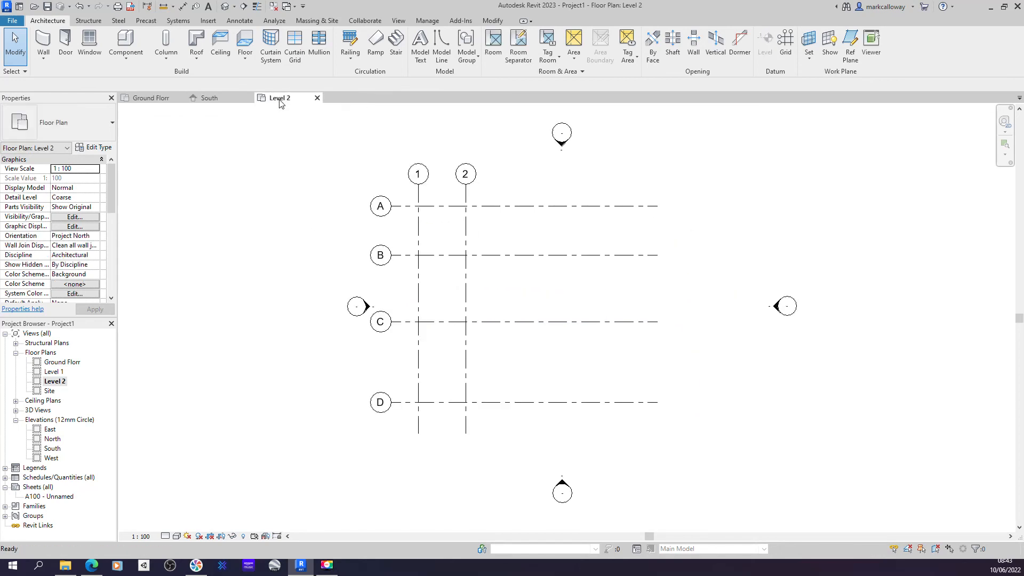